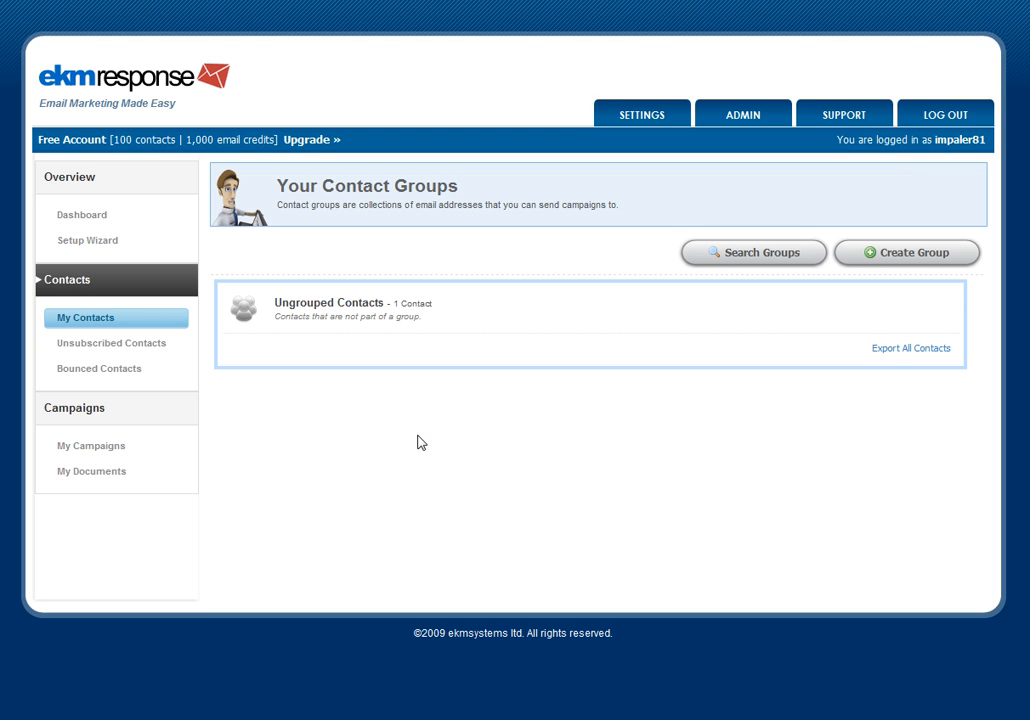
# - Create a new contact group named Group One
pyautogui.click(918, 260)
pyautogui.click(488, 296)
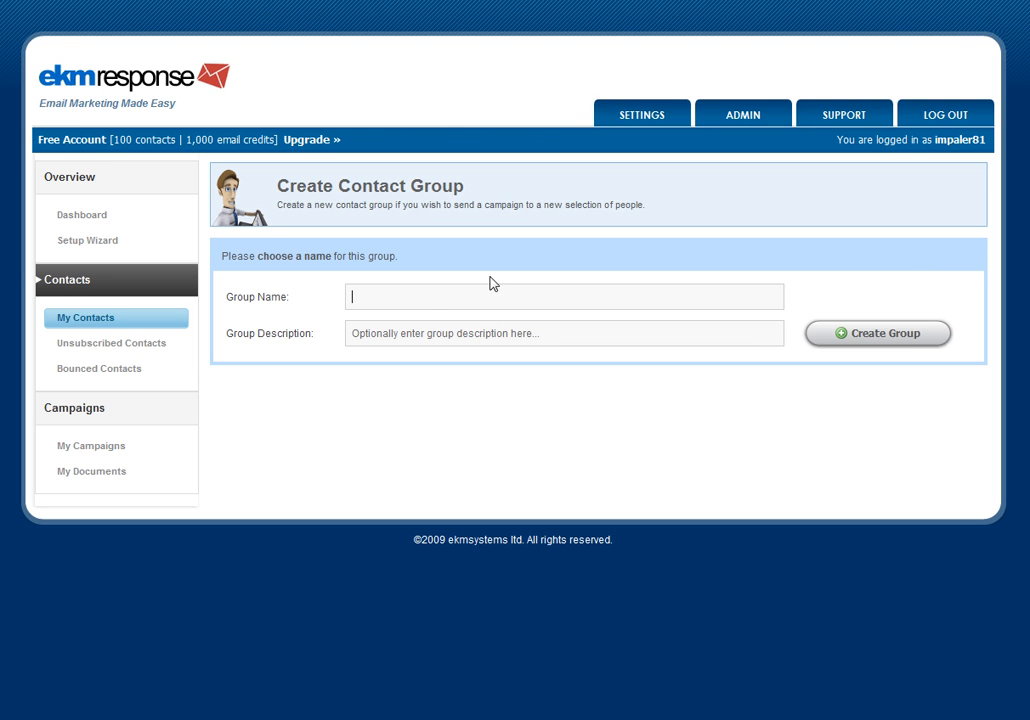
pyautogui.write('Group One')
pyautogui.click(410, 333)
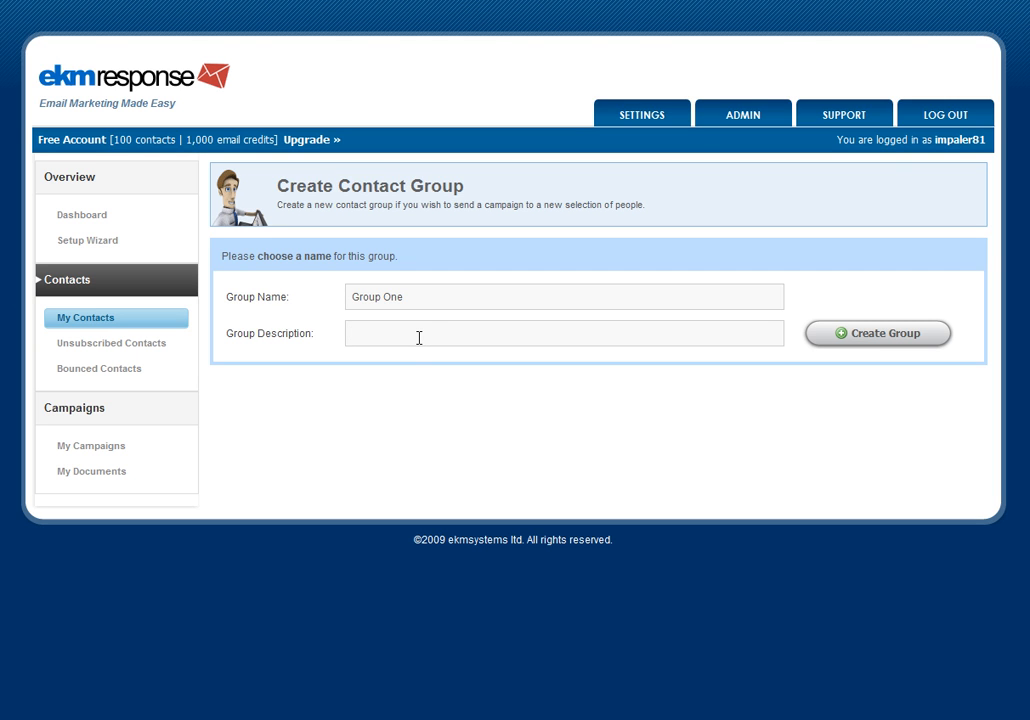
pyautogui.click(886, 333)
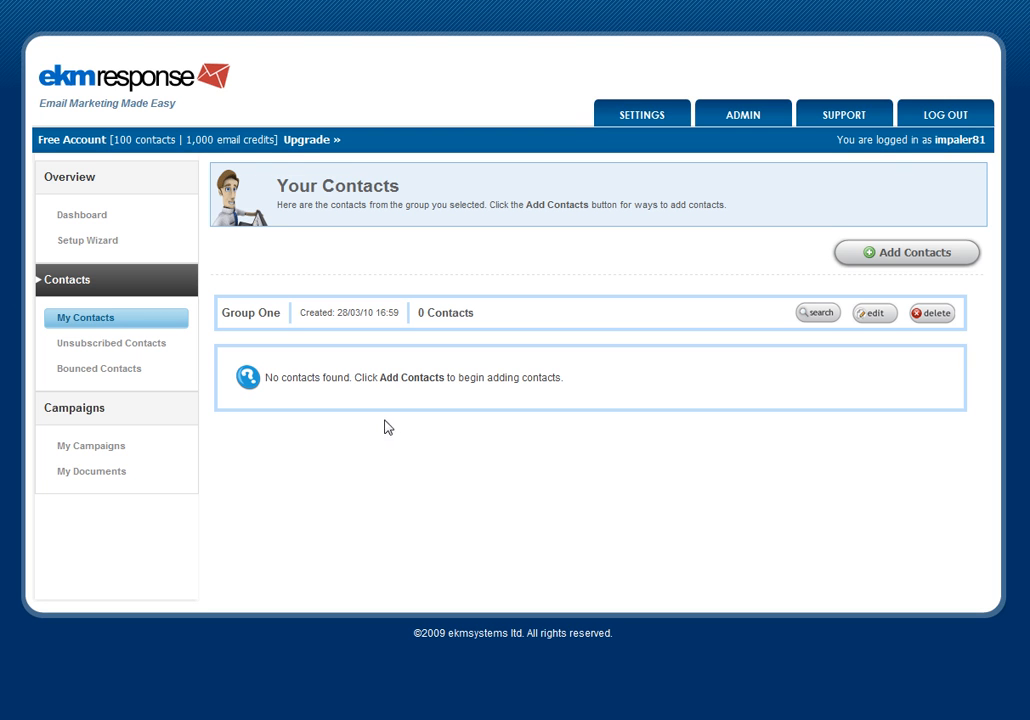
# - Add a new contact to the group by entering the contact's first name, last name and e-mail address
pyautogui.click(897, 255)
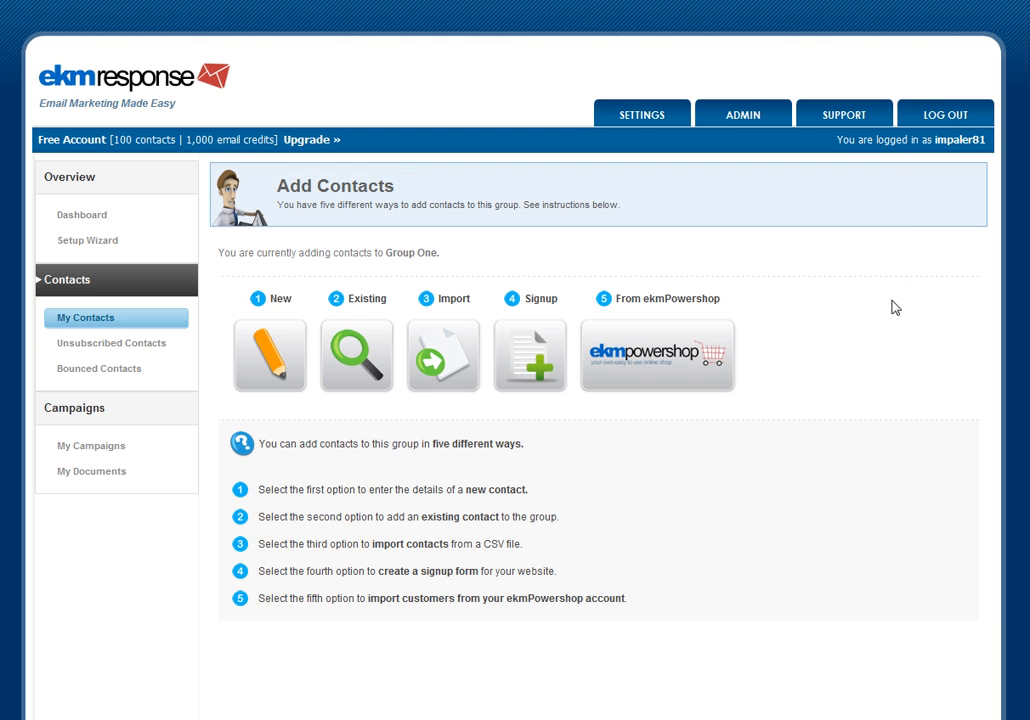
pyautogui.click(271, 350)
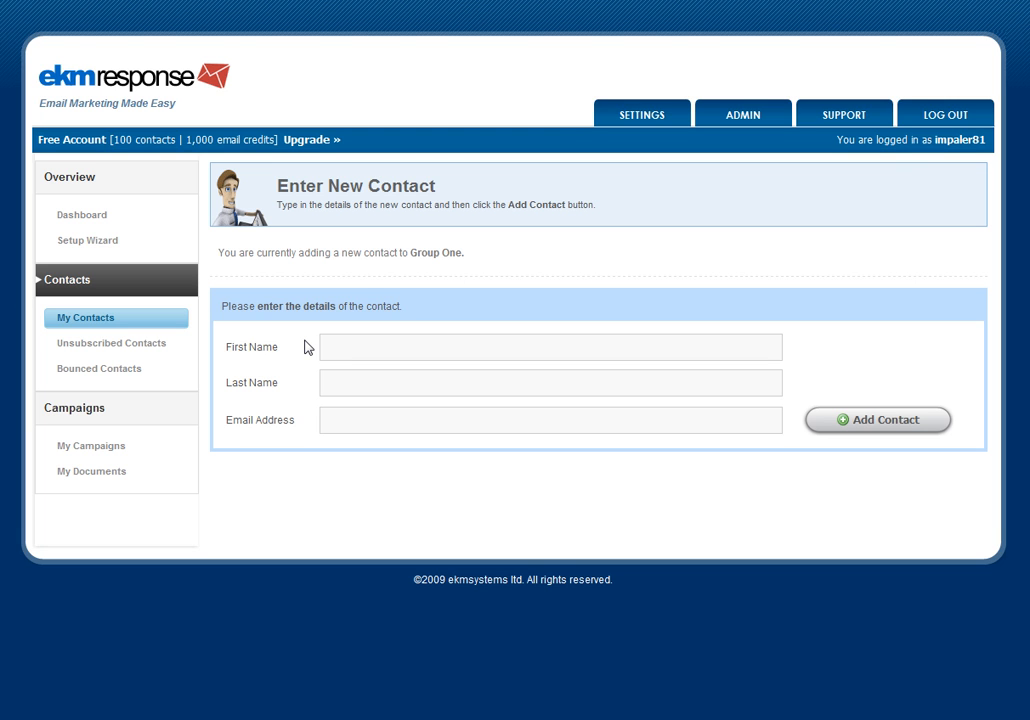
pyautogui.press('Tab')
pyautogui.press('Tab')
pyautogui.click(897, 414)
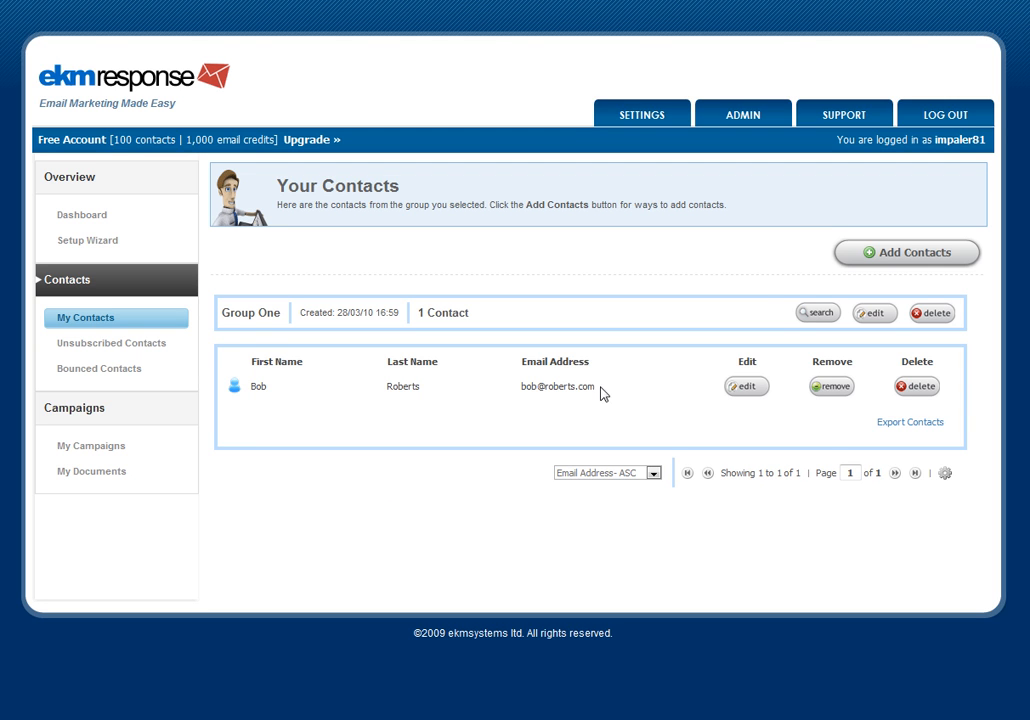
# - Add one existing ungrouped contact to the group by selecting it in the existing contacts list
pyautogui.click(895, 255)
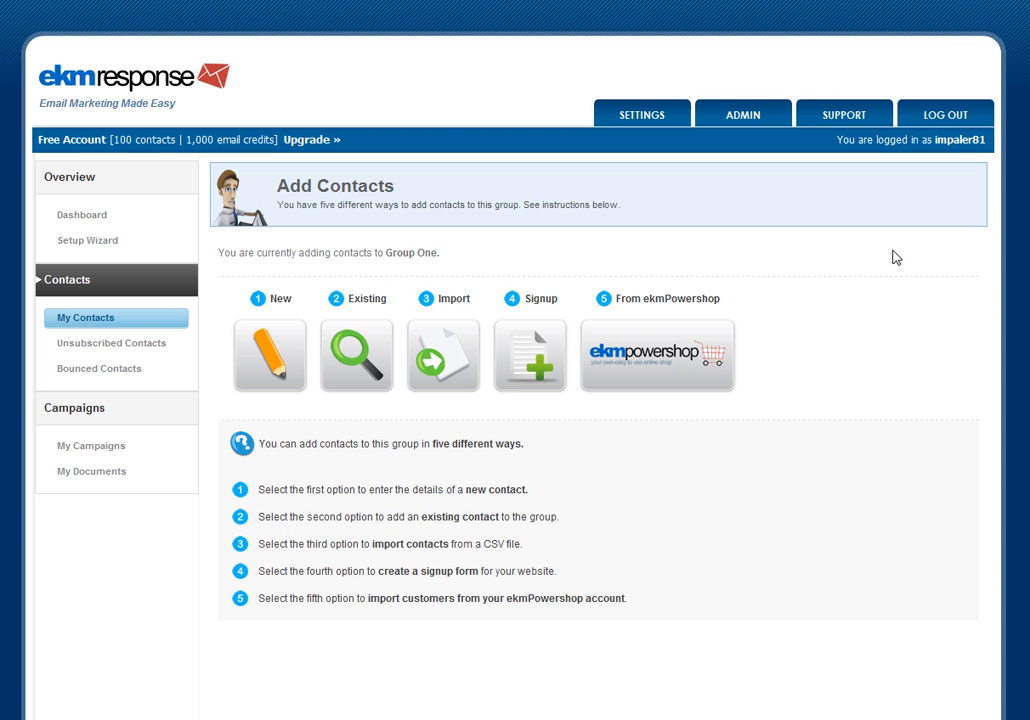
pyautogui.click(350, 345)
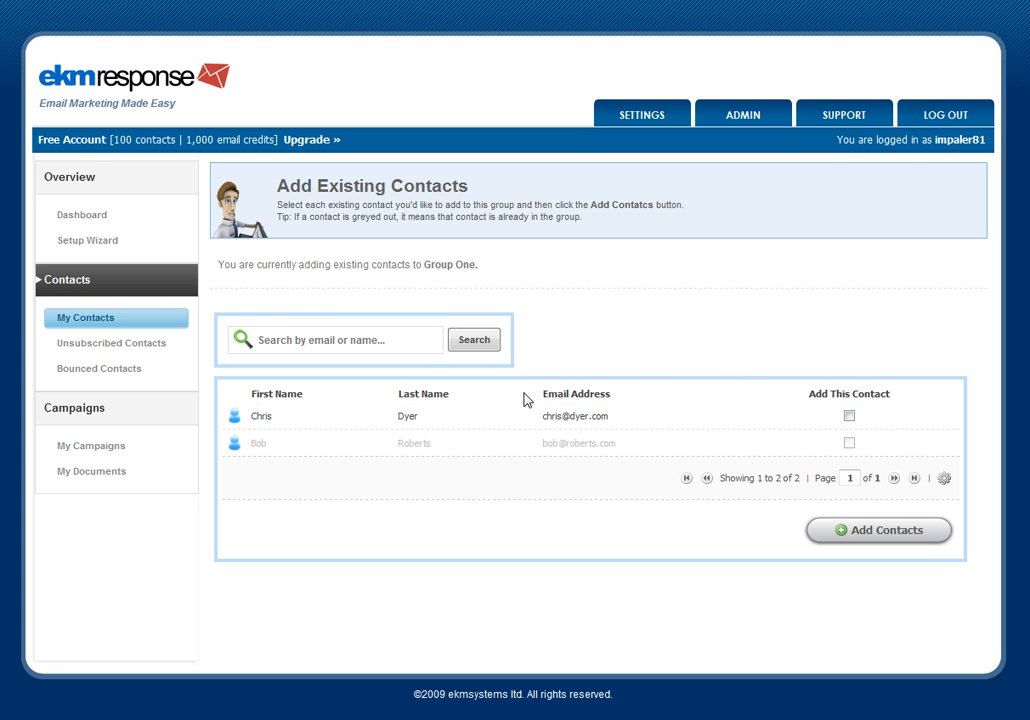
pyautogui.click(849, 418)
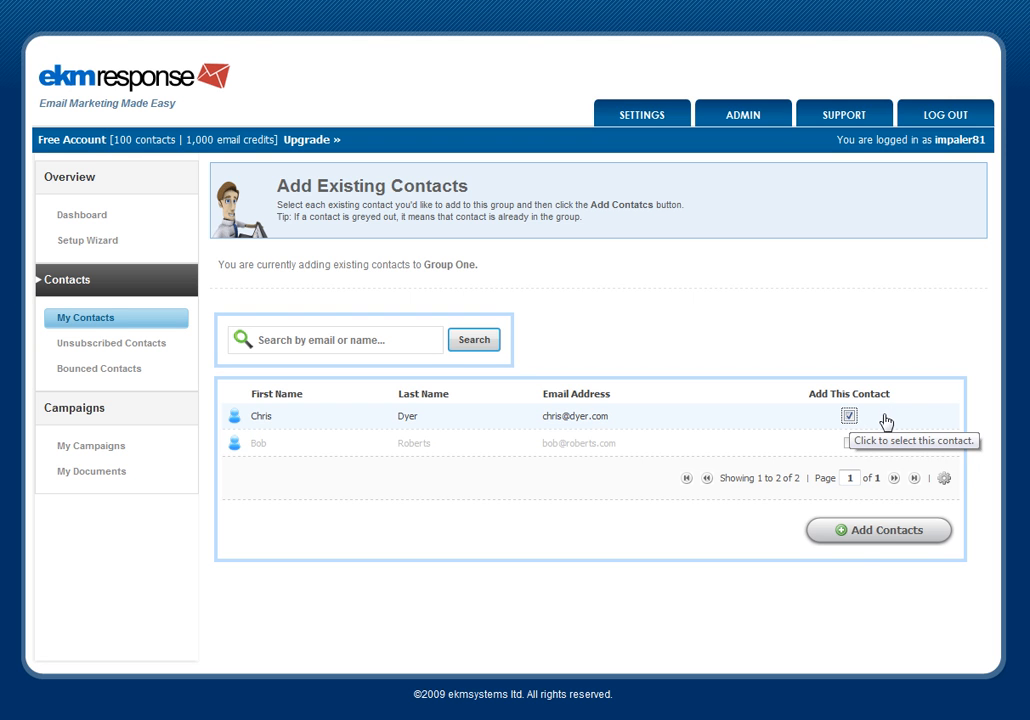
pyautogui.click(860, 533)
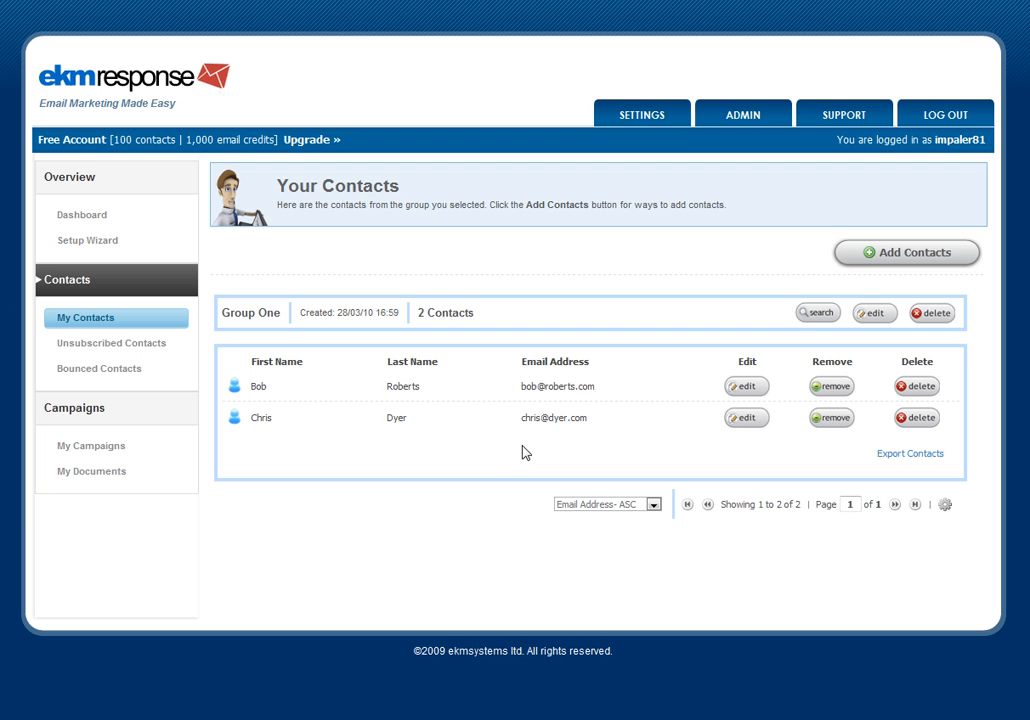
pyautogui.click(918, 256)
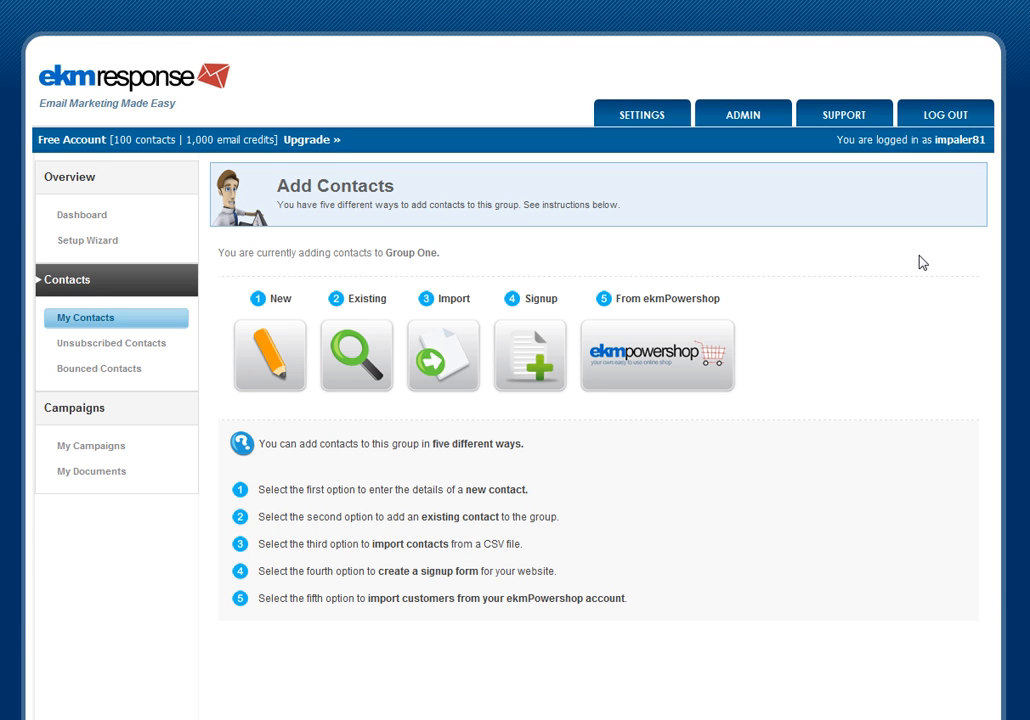
pyautogui.click(437, 340)
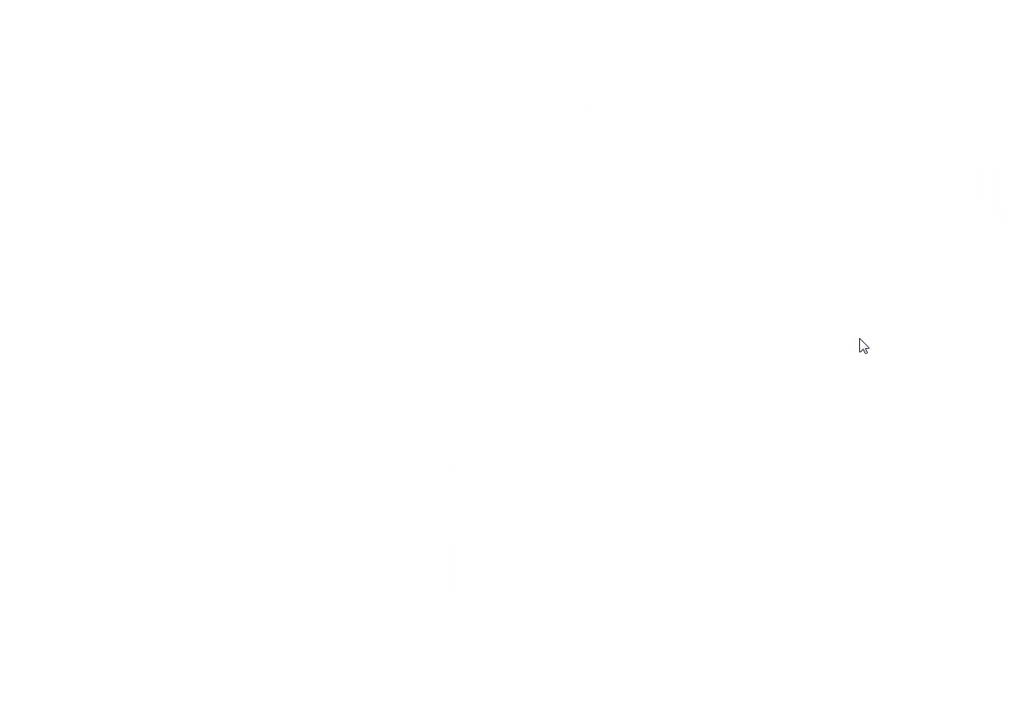
pyautogui.scroll(-3, 973, 338)
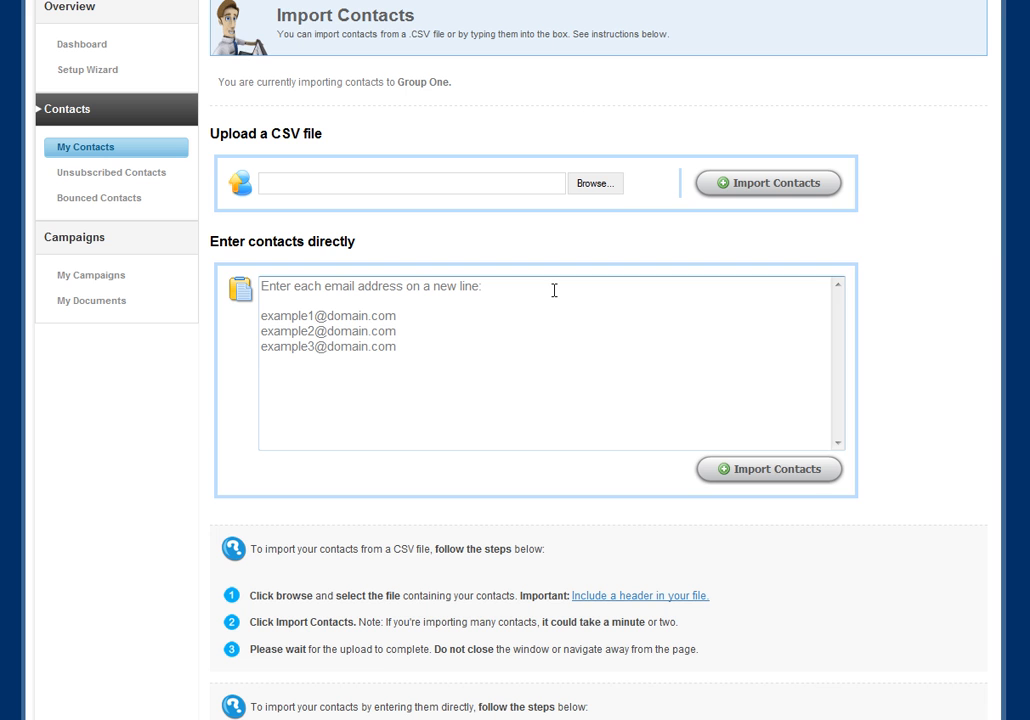
pyautogui.click(307, 291)
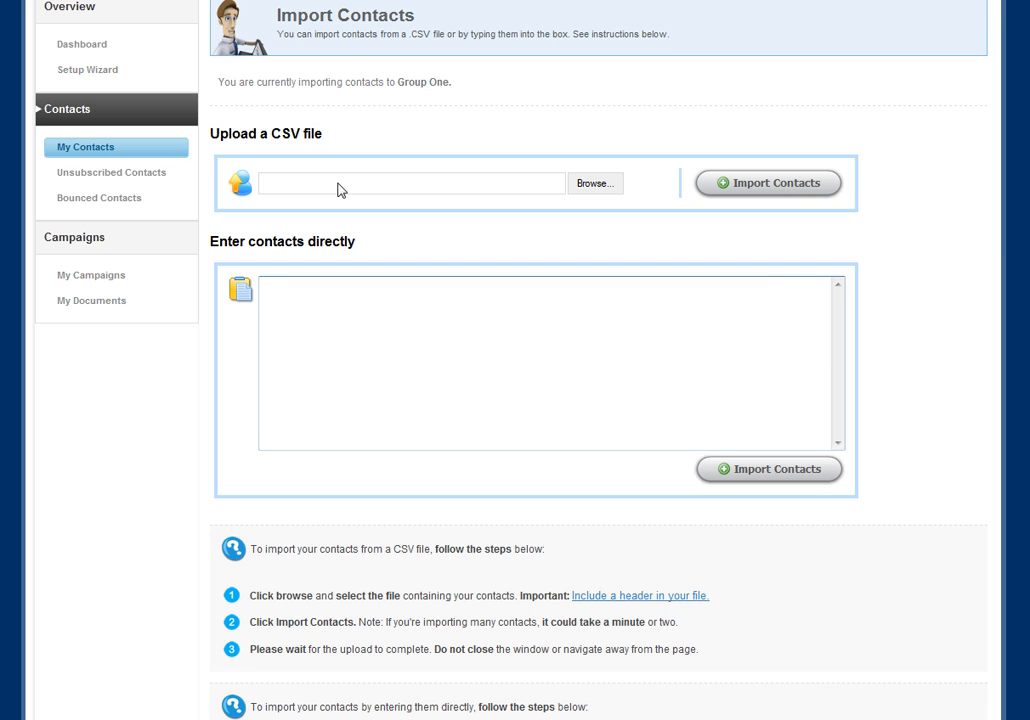
pyautogui.write("'")
pyautogui.press('BackSpace')
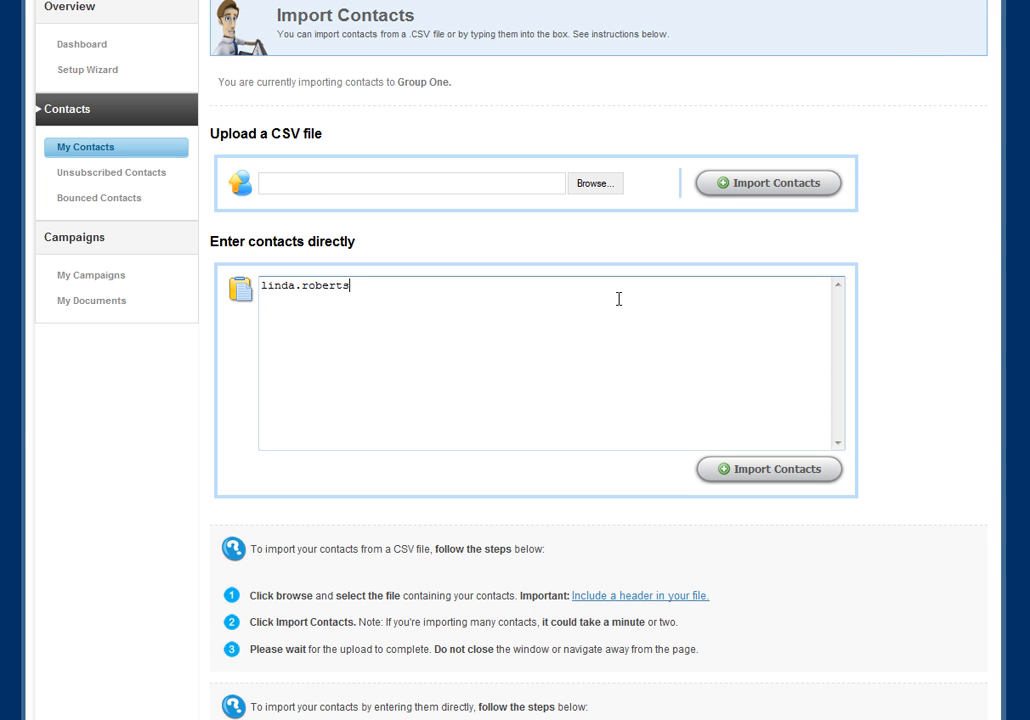
pyautogui.hotkey('alt', 'Left')
pyautogui.click(776, 502)
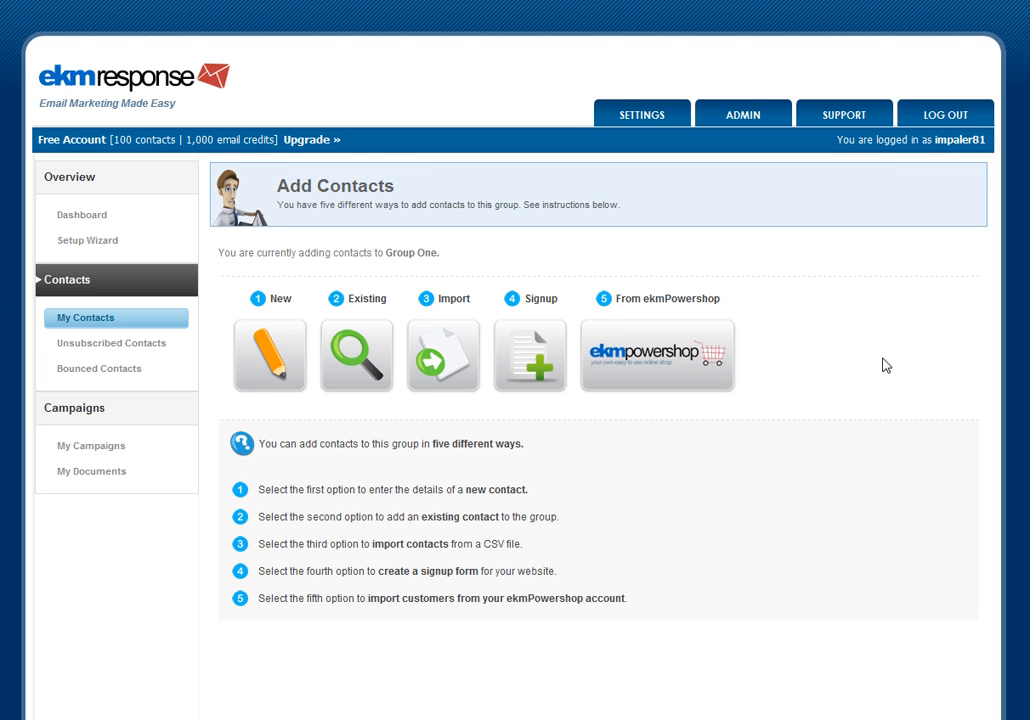
# - Open the contact import page and examine the CSV header format instructions
pyautogui.click(438, 350)
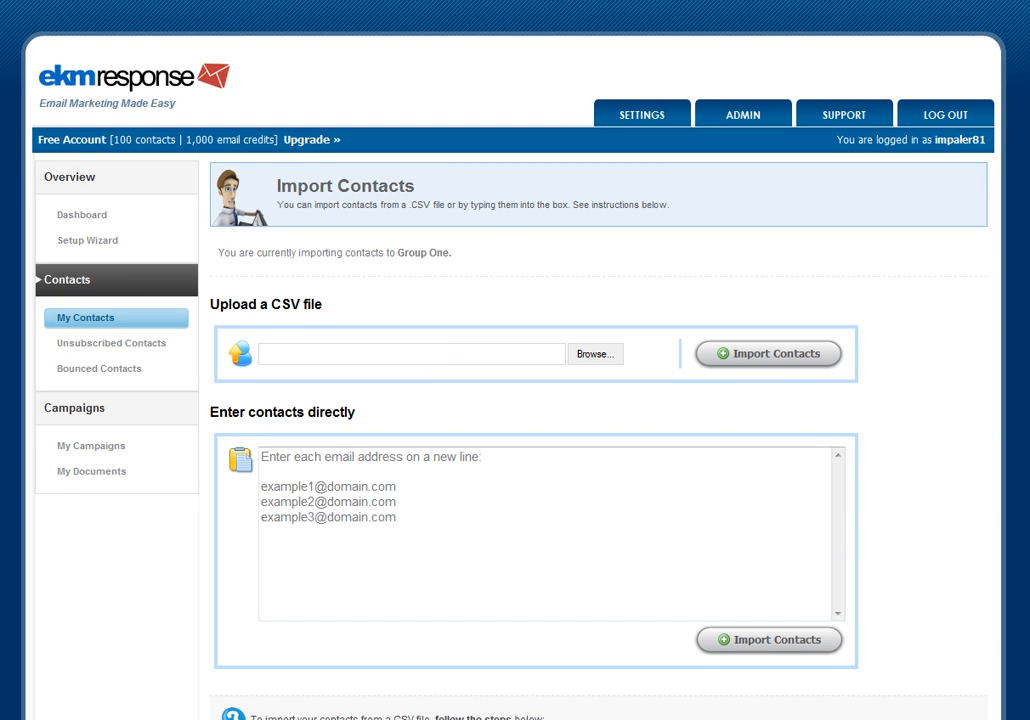
pyautogui.scroll(-2, 515, 360)
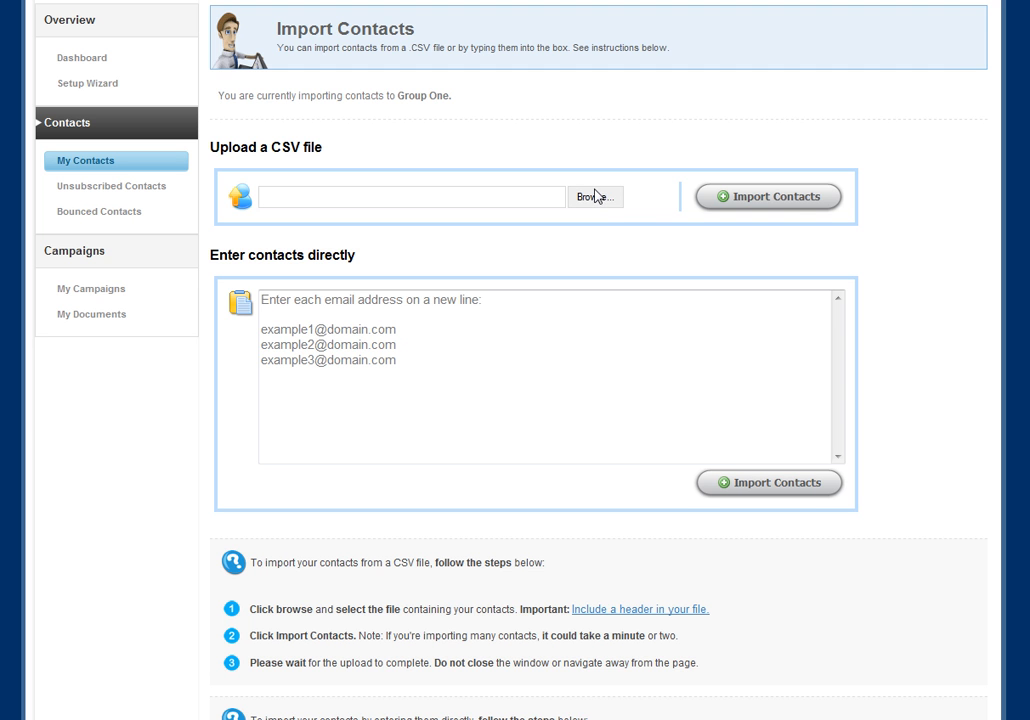
pyautogui.scroll(-2, 515, 360)
pyautogui.click(645, 369)
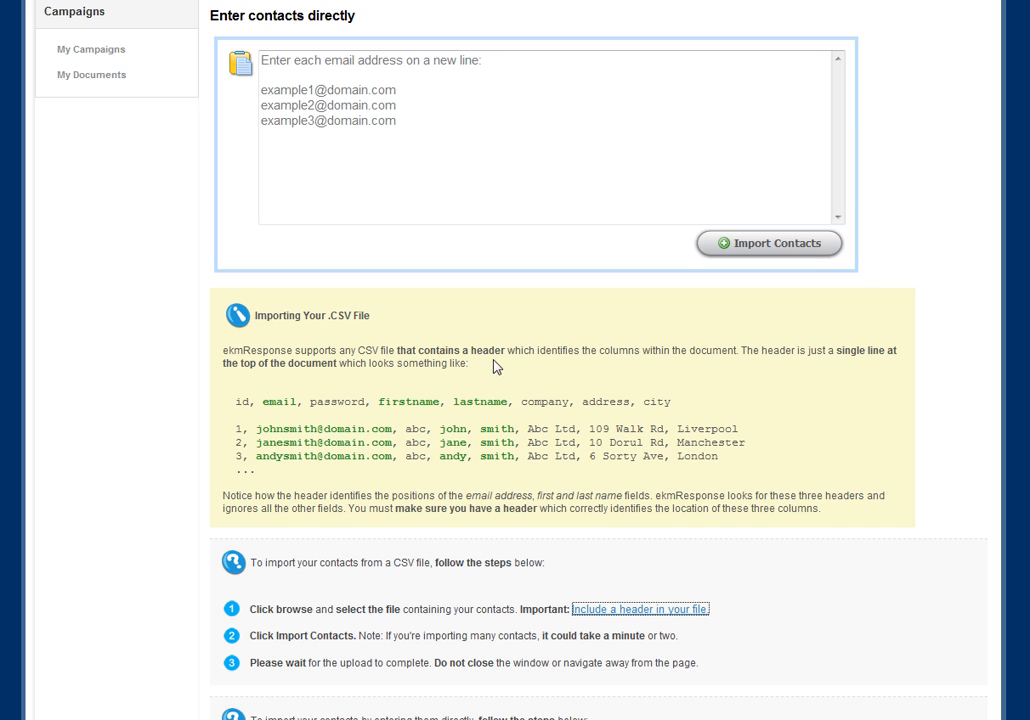
pyautogui.doubleClick(279, 401)
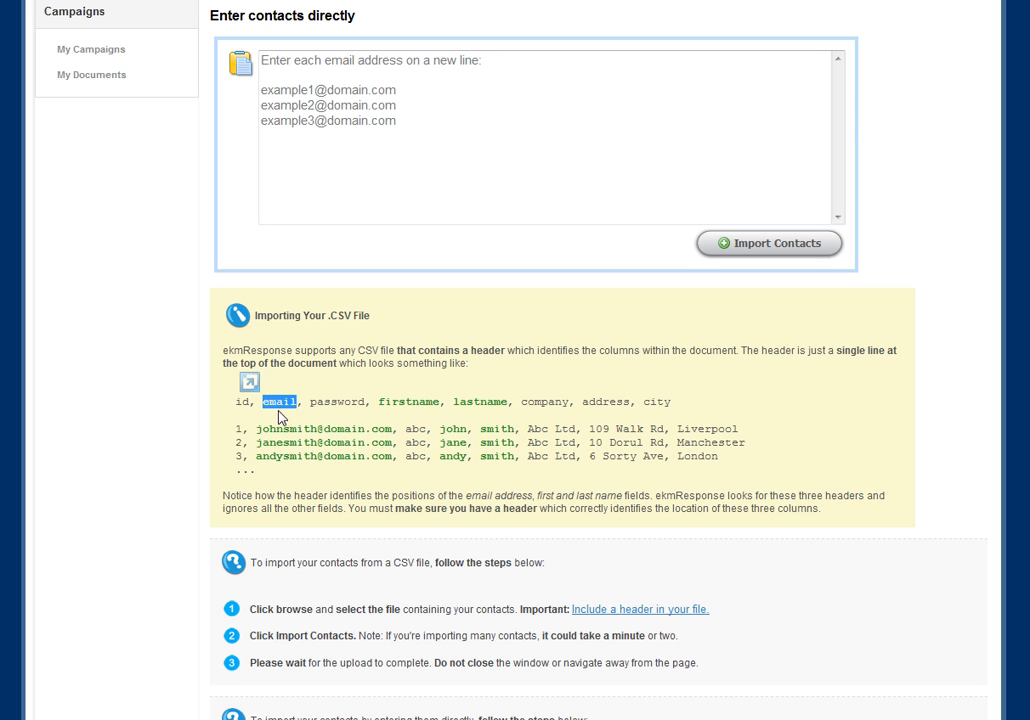
pyautogui.doubleClick(415, 401)
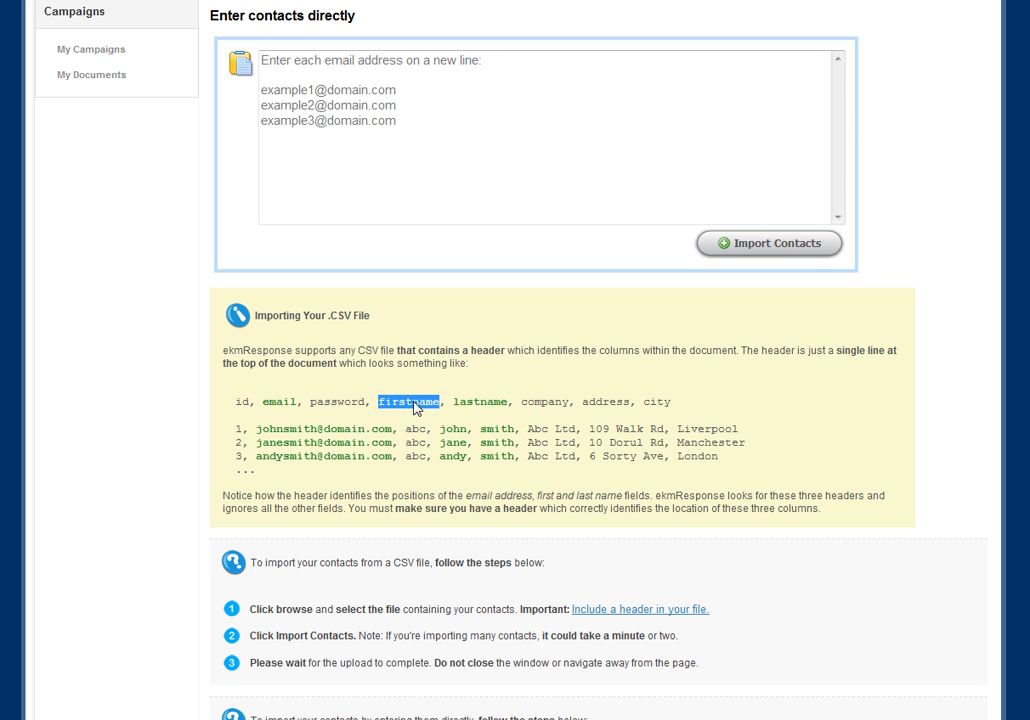
pyautogui.doubleClick(480, 401)
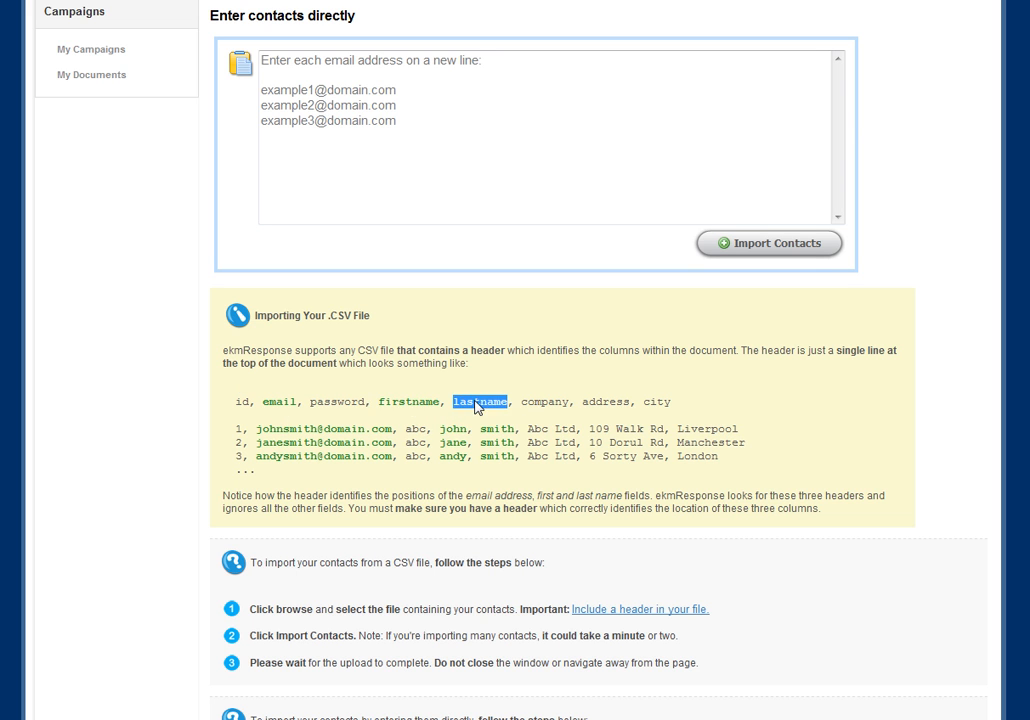
pyautogui.click(725, 540)
pyautogui.scroll(5, 515, 360)
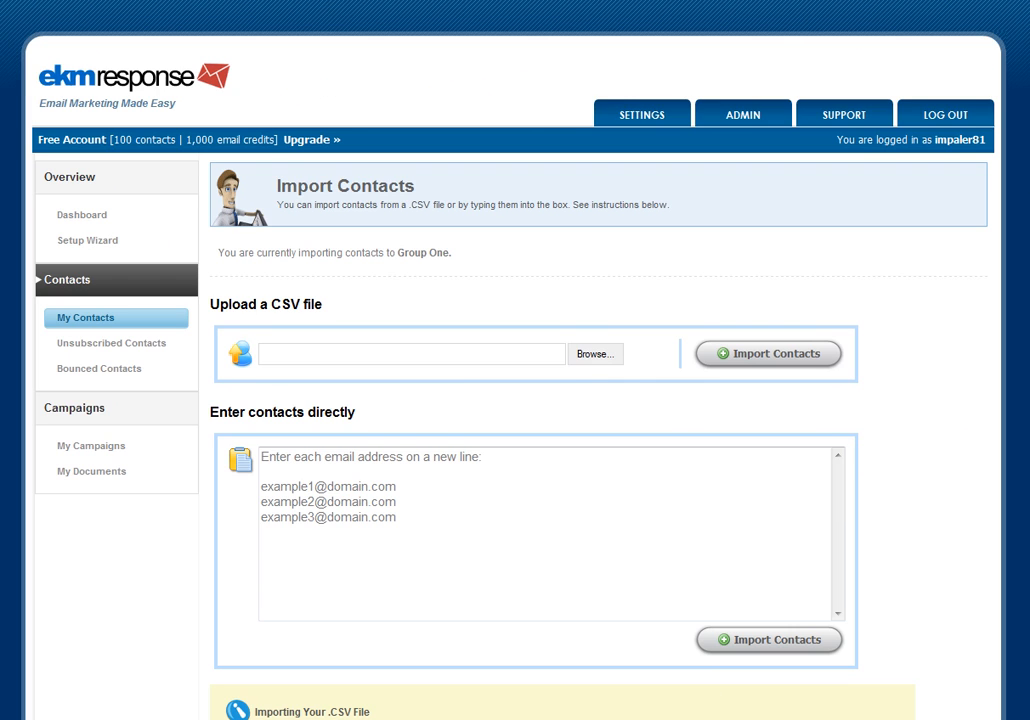
# - Browse to contacts.csv on the Desktop and import its contacts into the group
pyautogui.click(594, 354)
pyautogui.moveTo(507, 114); pyautogui.dragTo(517, 150)
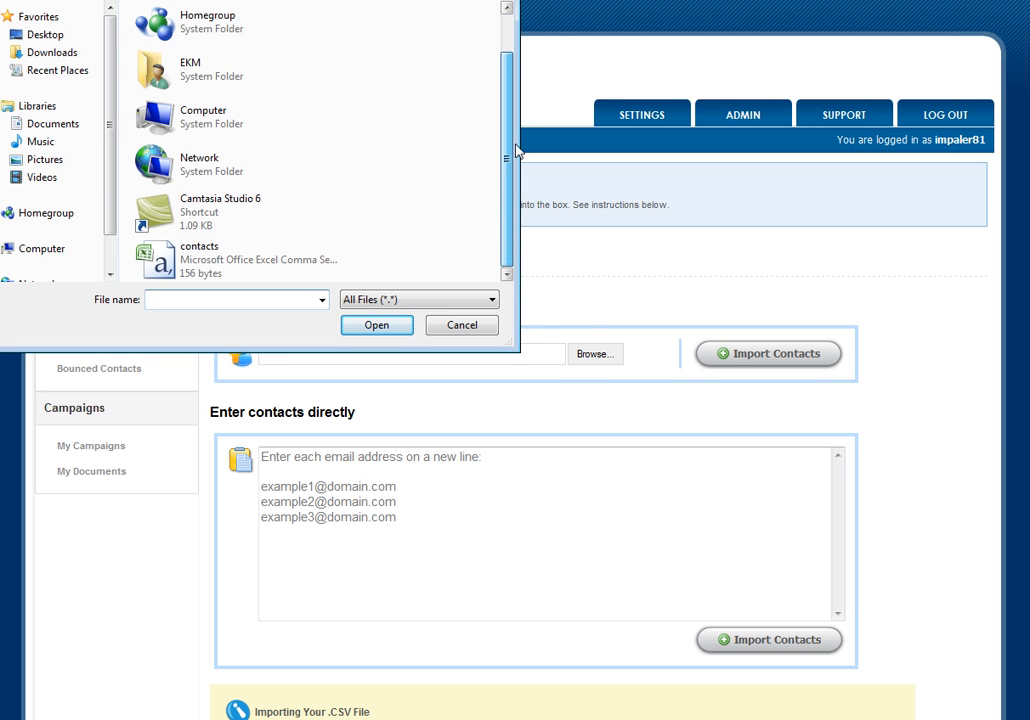
pyautogui.click(252, 262)
pyautogui.doubleClick(252, 262)
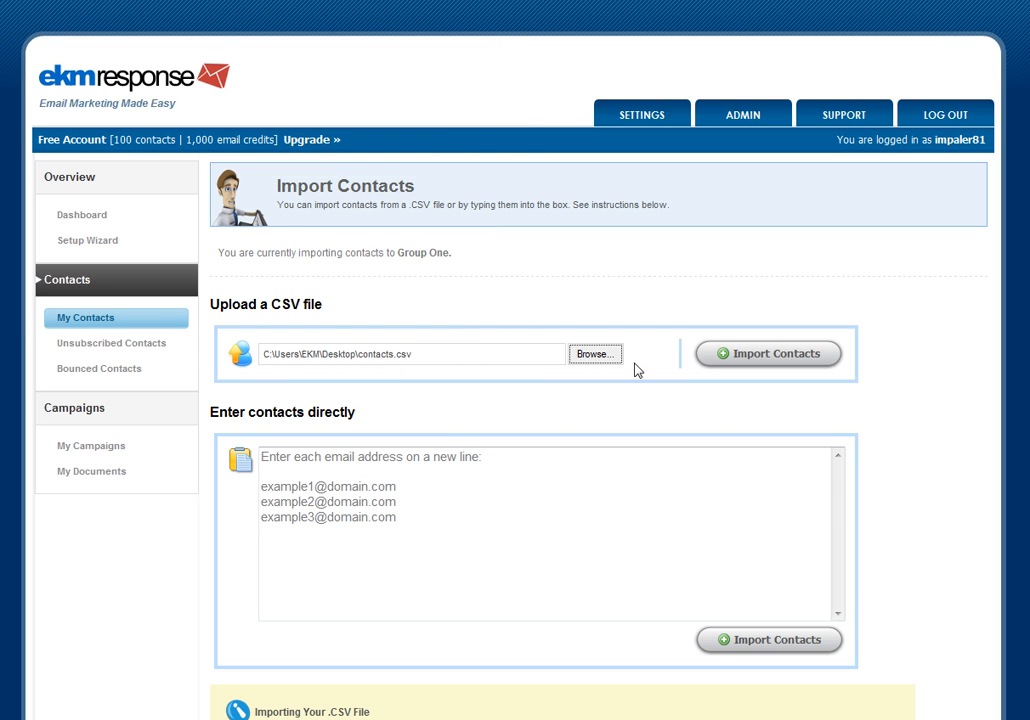
pyautogui.click(748, 356)
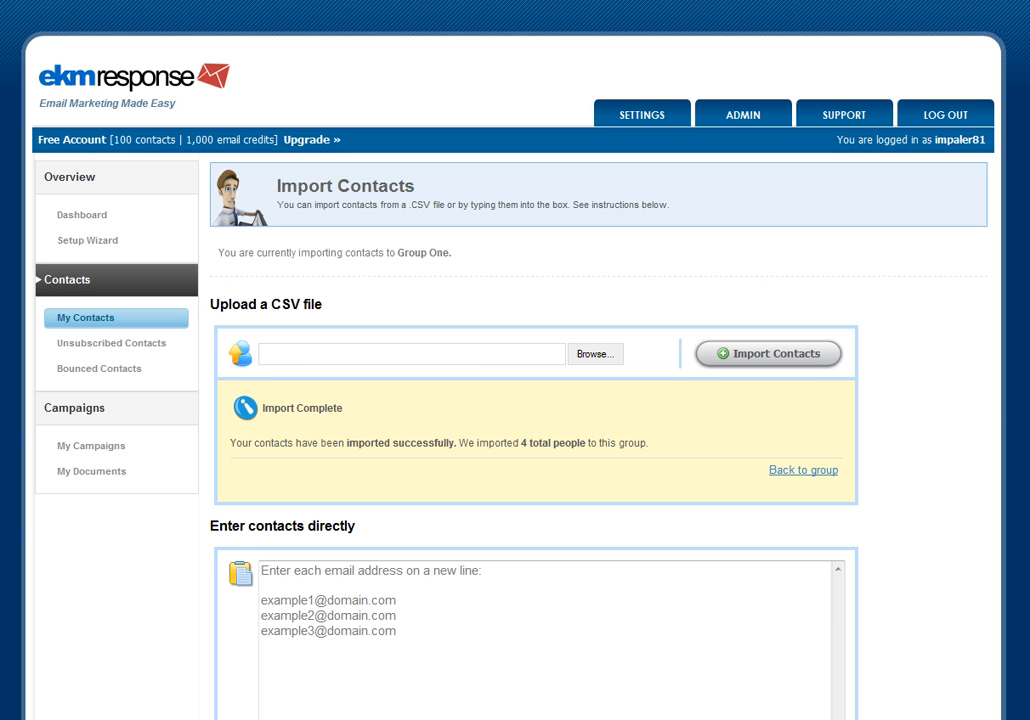
# - Enter a contact's e-mail address directly, import it into the group, and return to the group
pyautogui.scroll(-5, 212, 507)
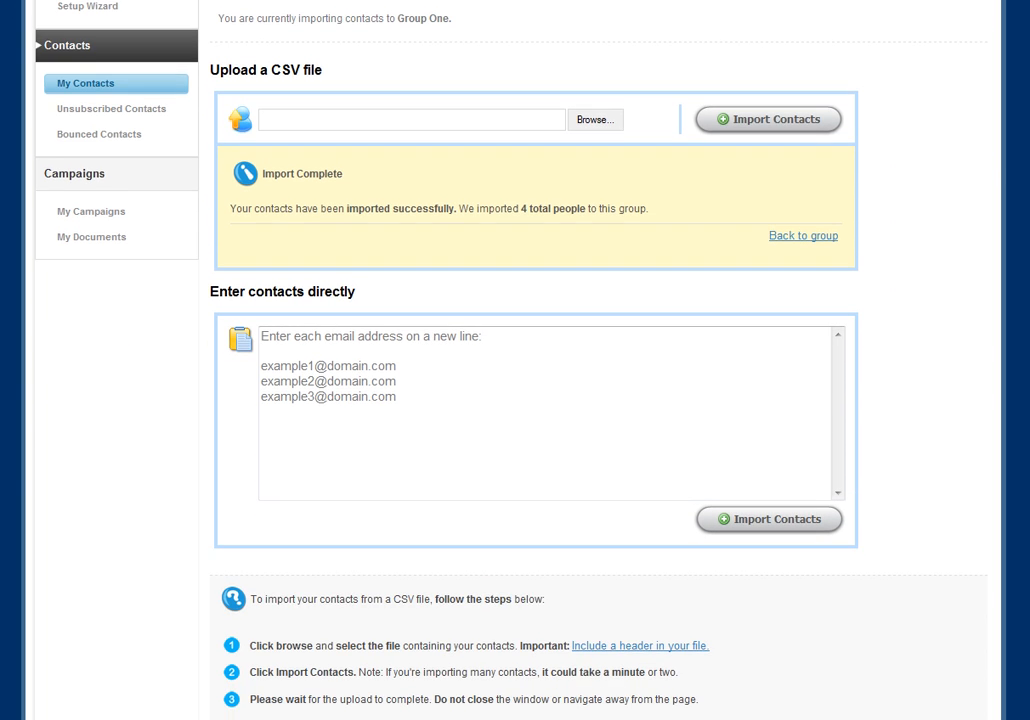
pyautogui.click(294, 340)
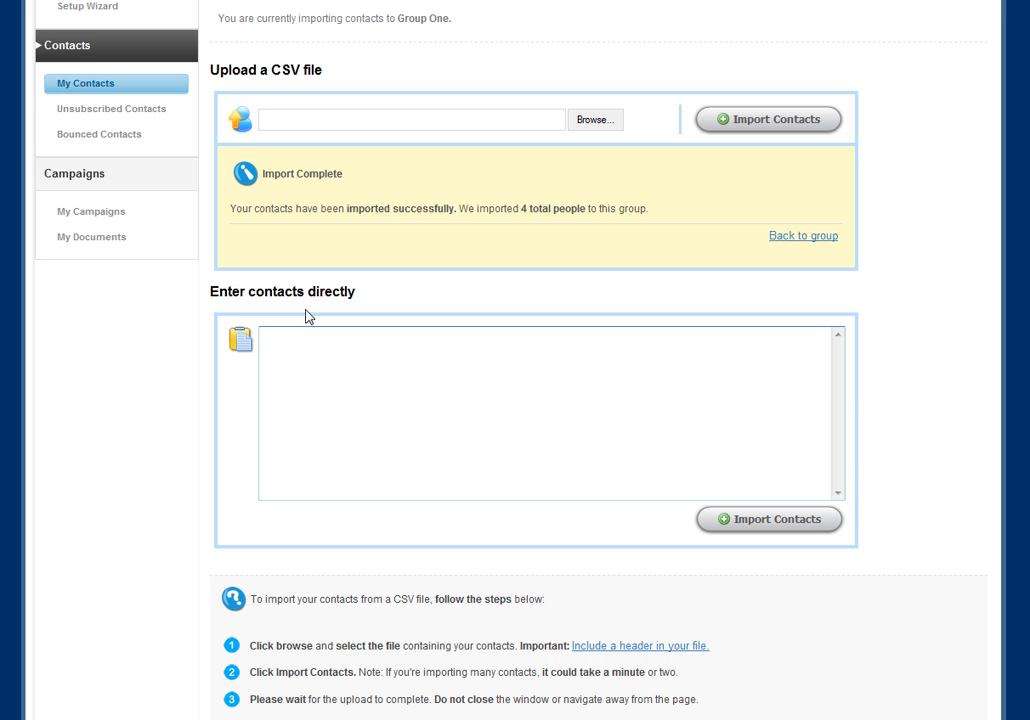
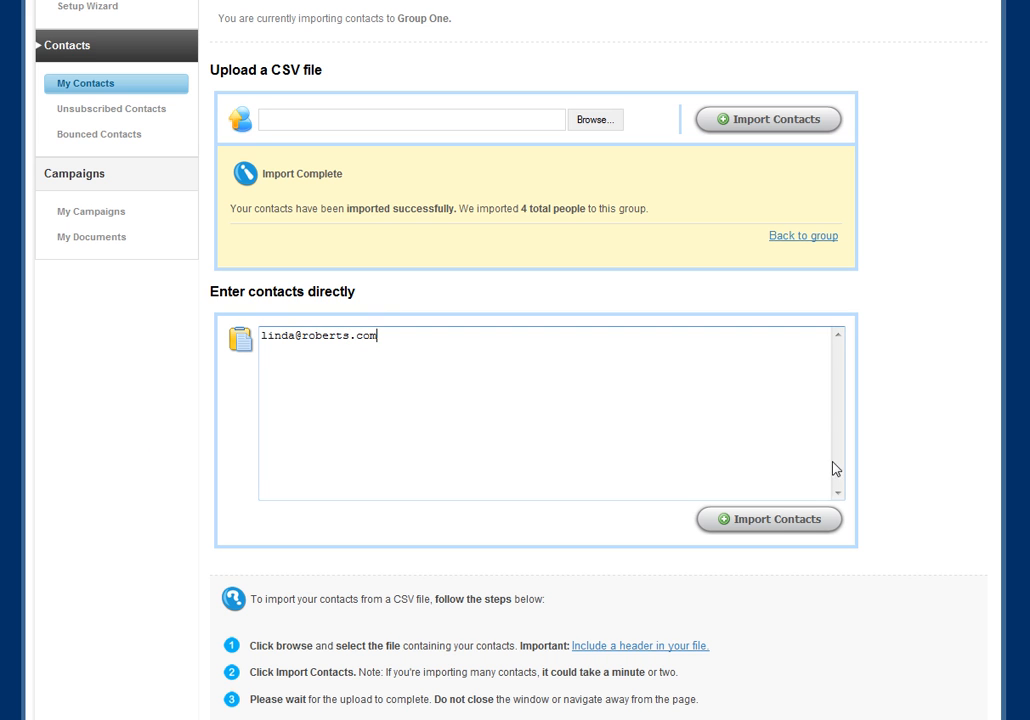
pyautogui.click(777, 530)
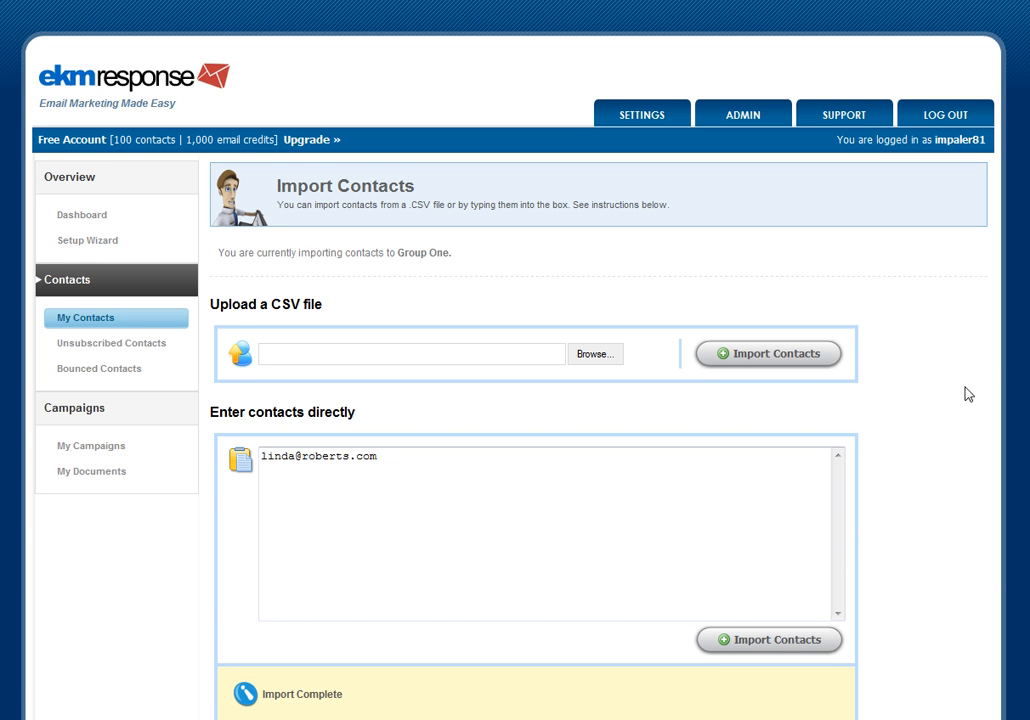
pyautogui.scroll(-4, 515, 360)
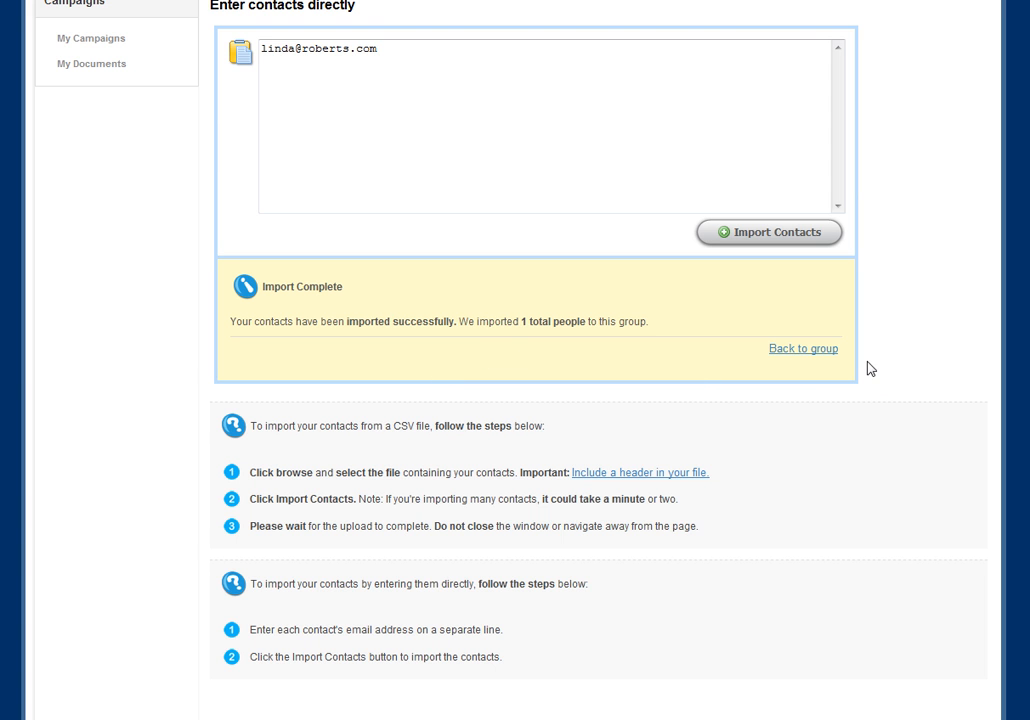
pyautogui.click(826, 354)
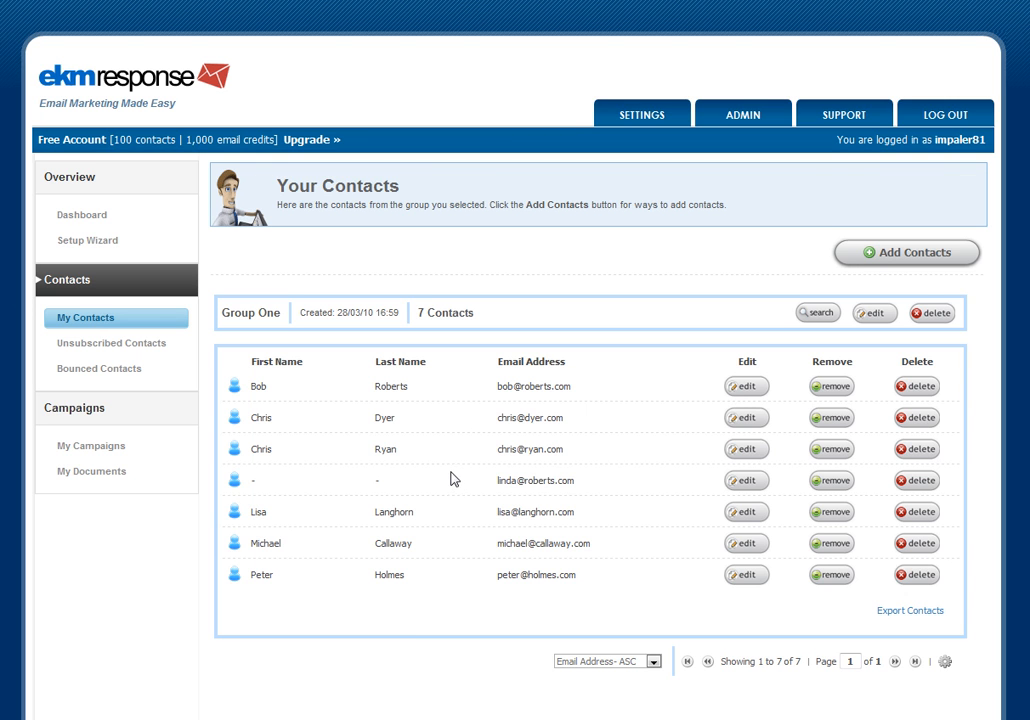
# - Start adding contacts to the group with a signup form and choose the first, stacked form design
pyautogui.click(928, 254)
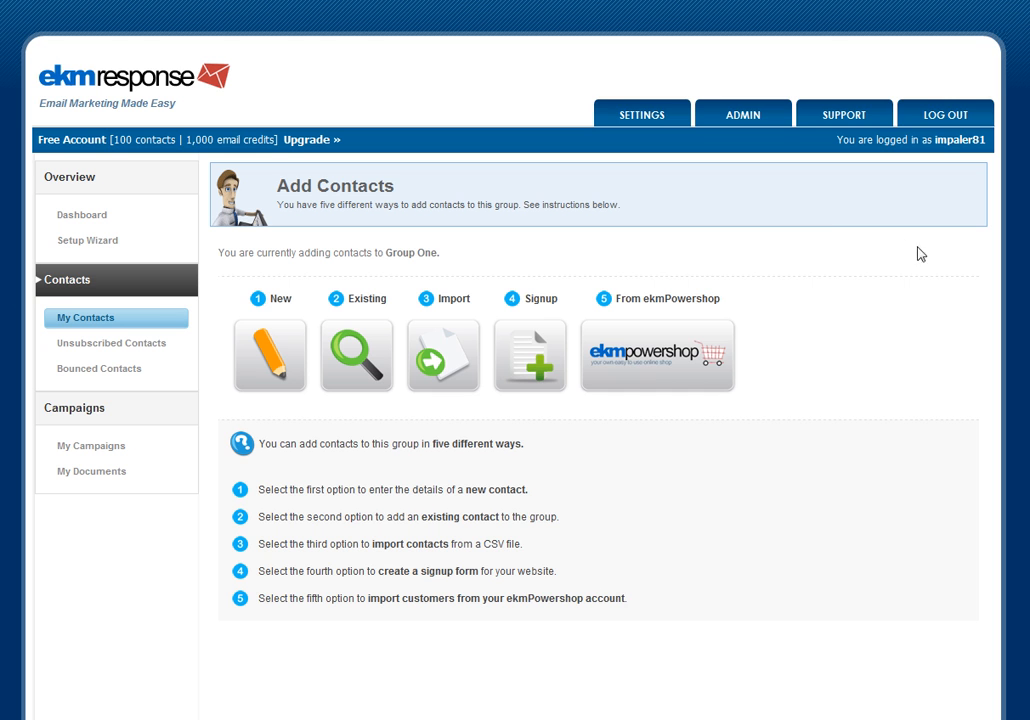
pyautogui.click(537, 340)
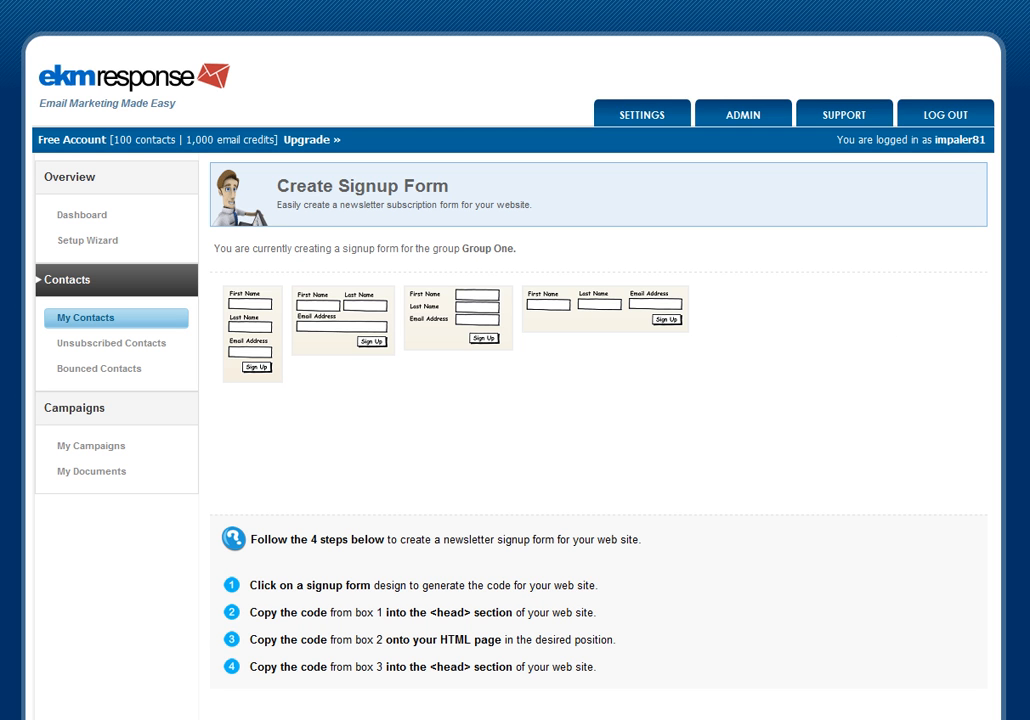
pyautogui.scroll(-1, 515, 360)
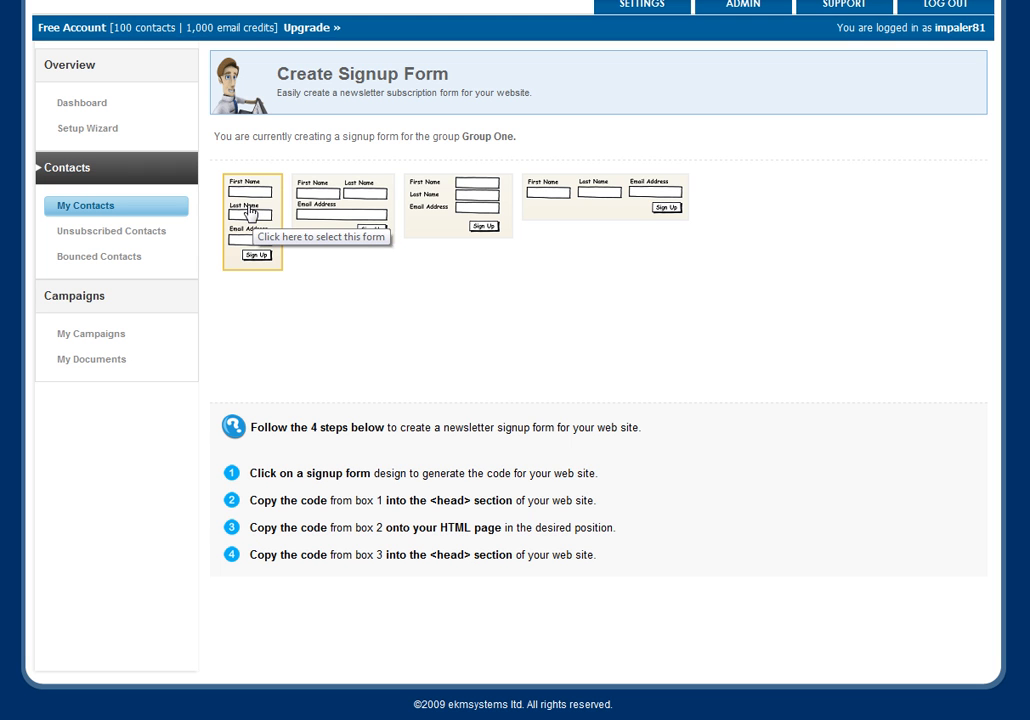
pyautogui.click(260, 247)
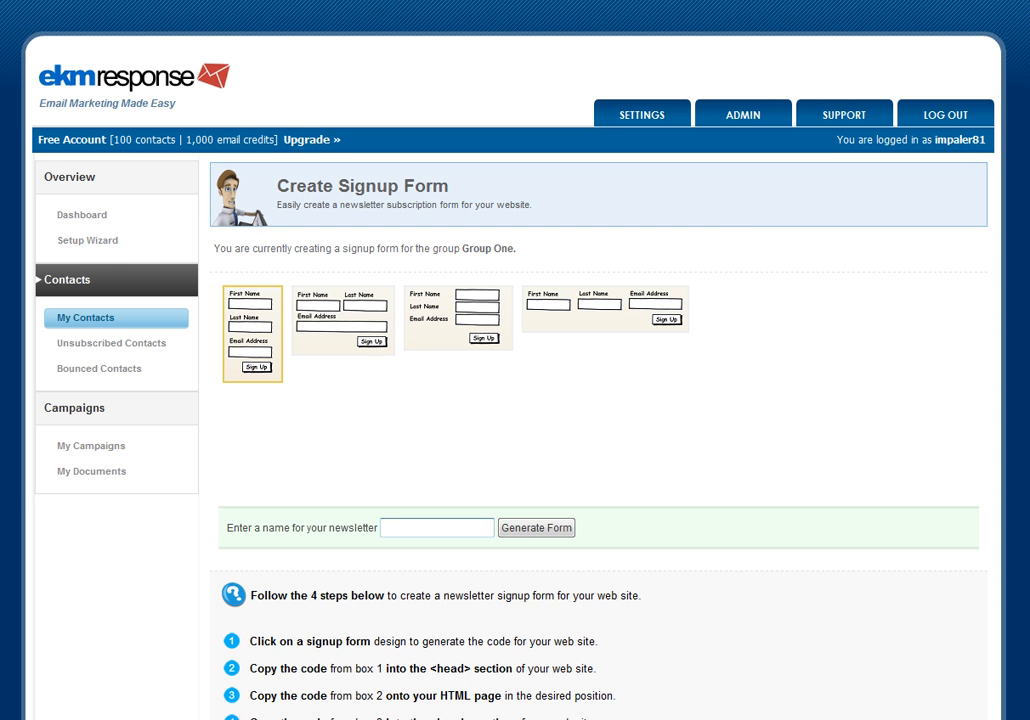
# - Name the newsletter Monthly Newsletter and generate the signup form code
pyautogui.scroll(-3, 386, 527)
pyautogui.click(433, 381)
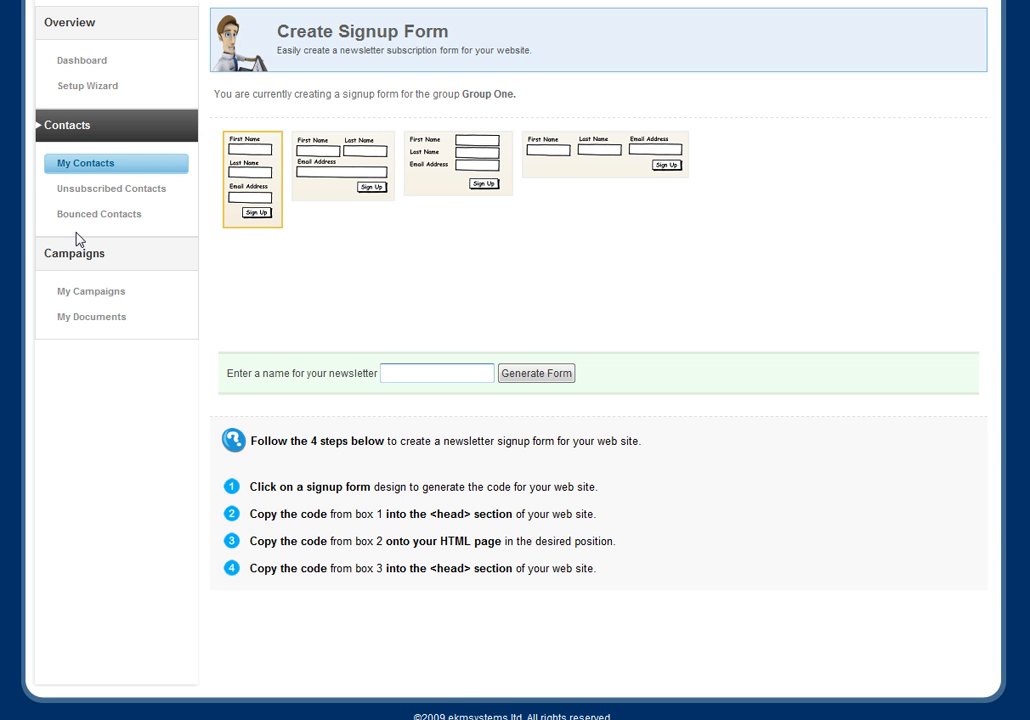
pyautogui.write('Monthly Newsletter')
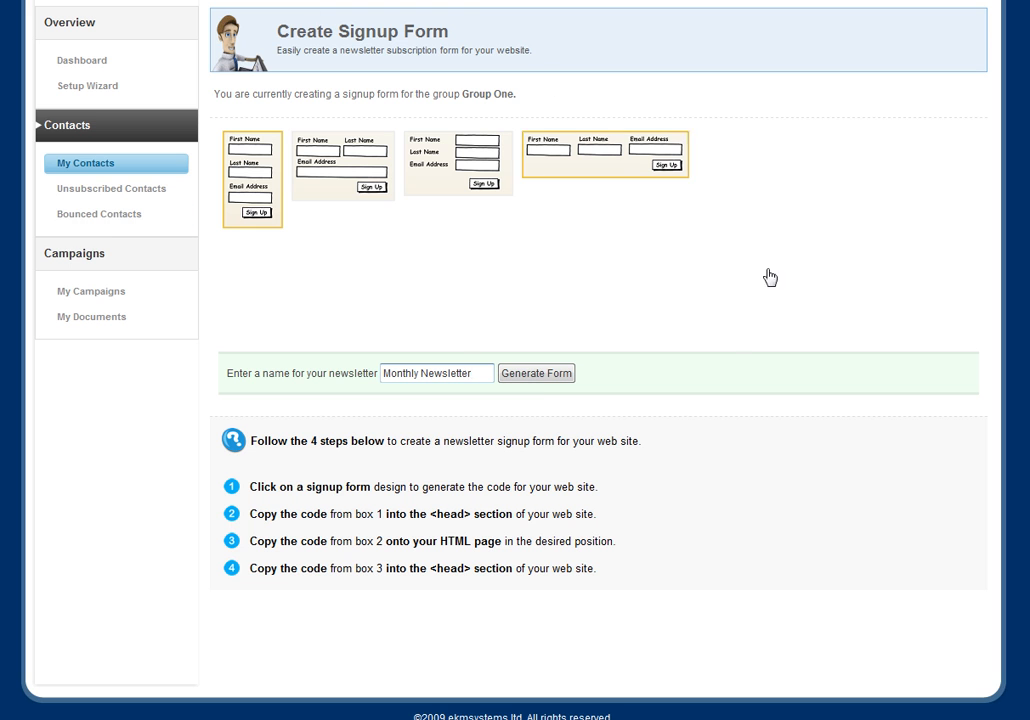
pyautogui.click(537, 376)
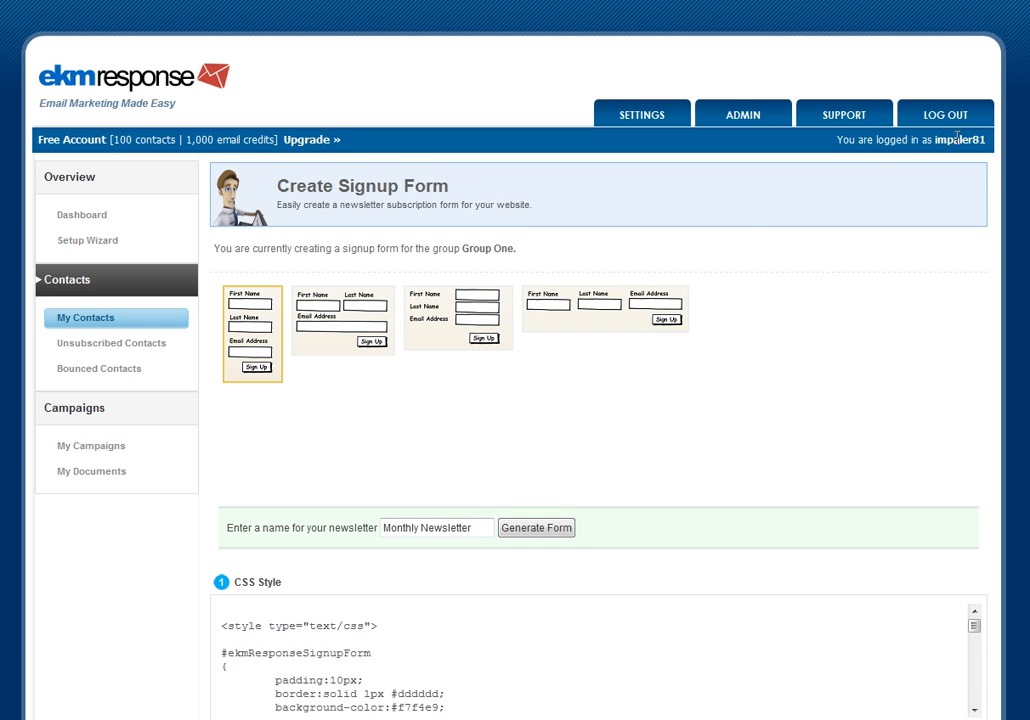
# - Examine the generated CSS style, HTML signup form and signup script code boxes and the instructions for placing them
pyautogui.scroll(-4, 515, 400)
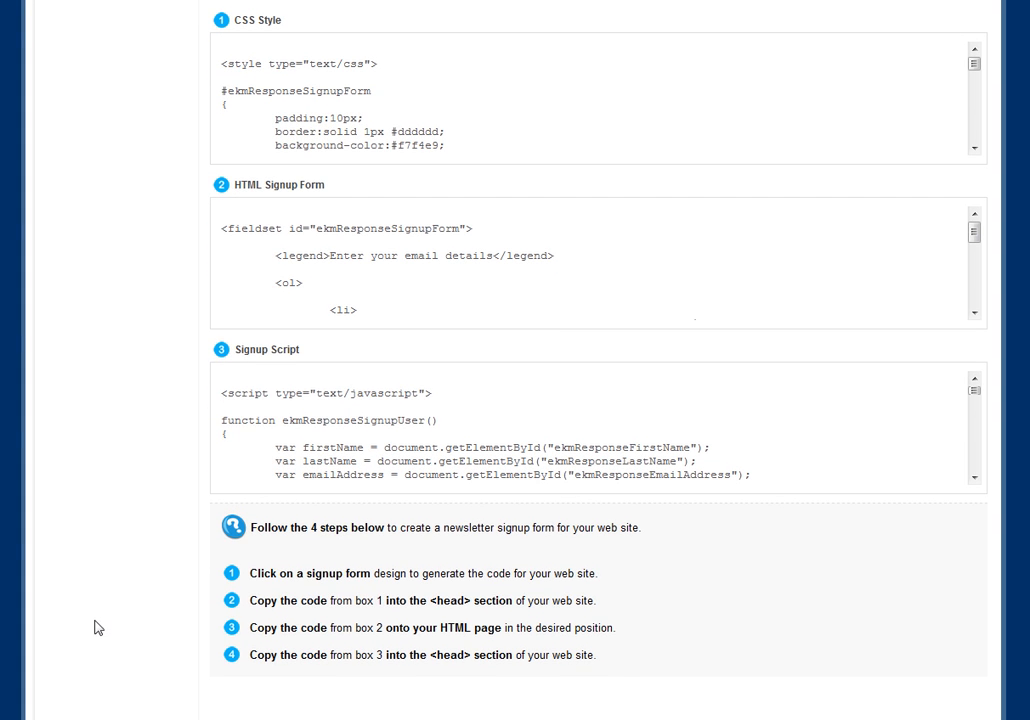
pyautogui.moveTo(253, 573); pyautogui.dragTo(608, 567)
pyautogui.click(610, 568)
pyautogui.moveTo(250, 604); pyautogui.dragTo(362, 610)
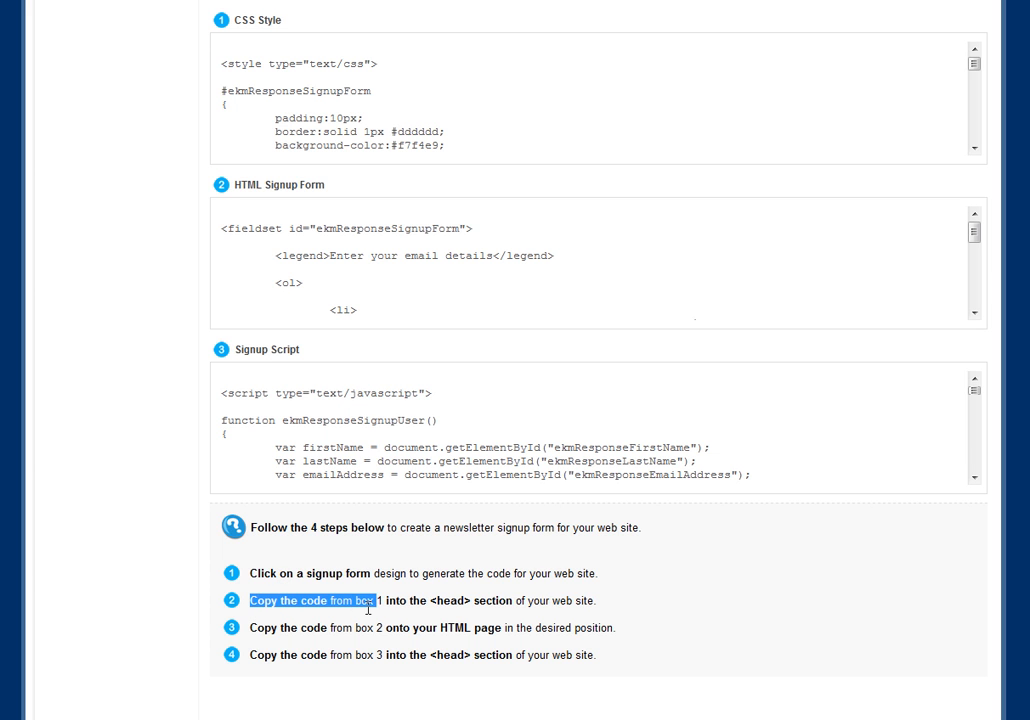
pyautogui.click(299, 373)
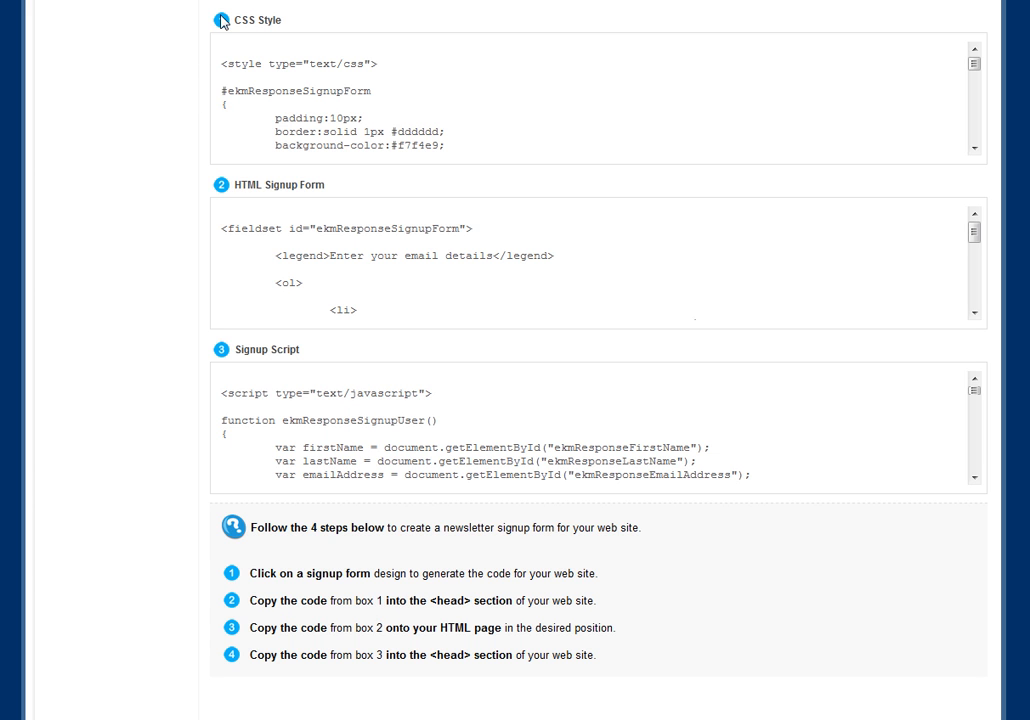
pyautogui.moveTo(229, 50); pyautogui.dragTo(349, 148)
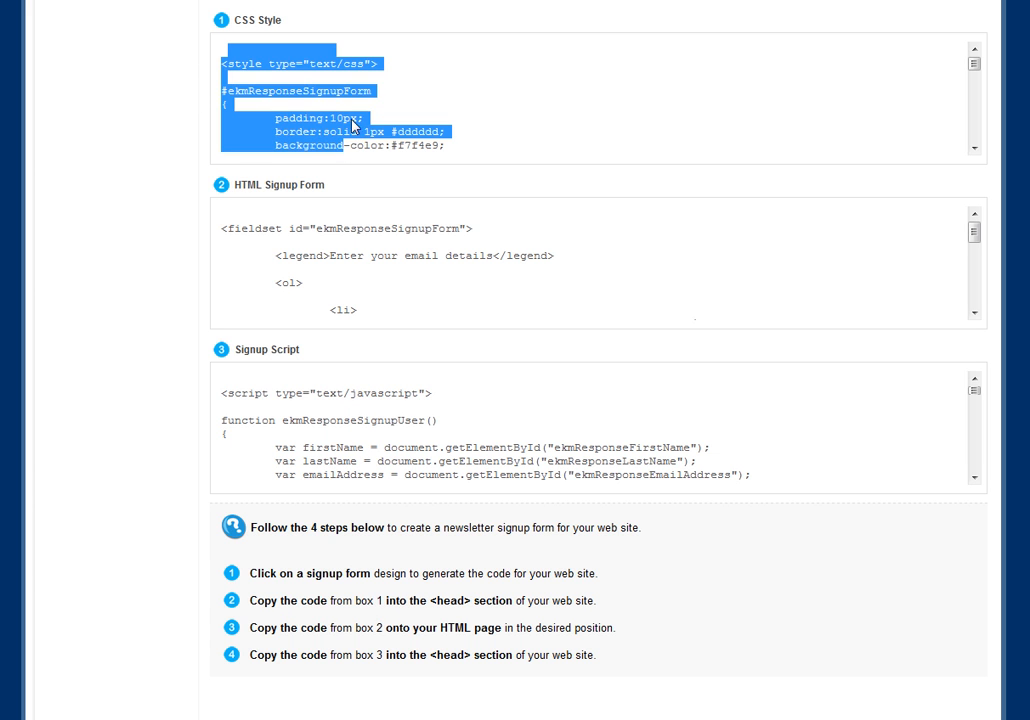
pyautogui.click(349, 148)
pyautogui.doubleClick(460, 603)
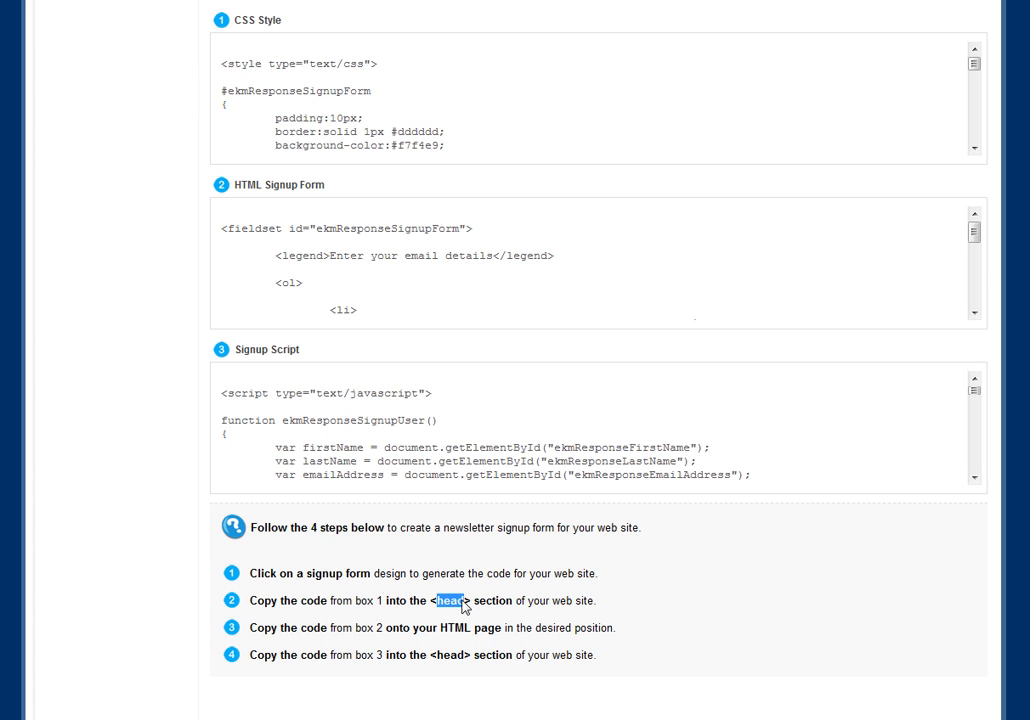
pyautogui.click(533, 600)
pyautogui.moveTo(253, 627); pyautogui.dragTo(325, 641)
pyautogui.click(237, 277)
pyautogui.moveTo(217, 208); pyautogui.dragTo(271, 257)
pyautogui.click(270, 256)
pyautogui.moveTo(222, 228); pyautogui.dragTo(319, 172)
pyautogui.click(270, 260)
pyautogui.moveTo(249, 656); pyautogui.dragTo(398, 658)
pyautogui.click(400, 625)
pyautogui.moveTo(222, 393); pyautogui.dragTo(395, 476)
pyautogui.click(289, 403)
pyautogui.scroll(6, 515, 360)
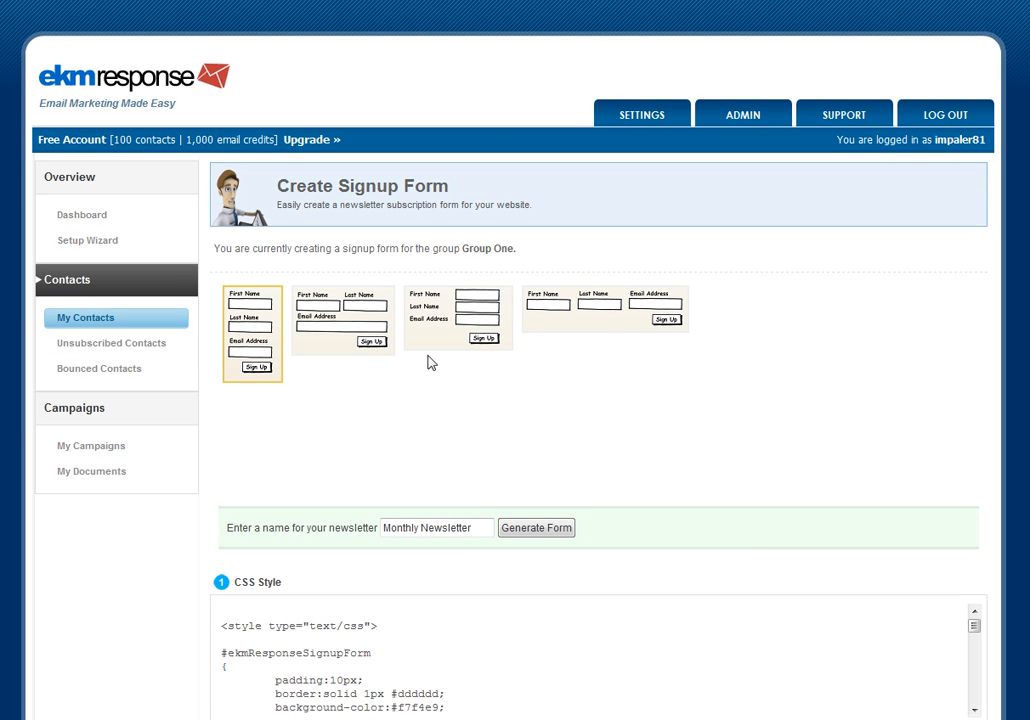
# - Return to Group One's contacts and open the option to import customers from ekmPowershop
pyautogui.click(82, 319)
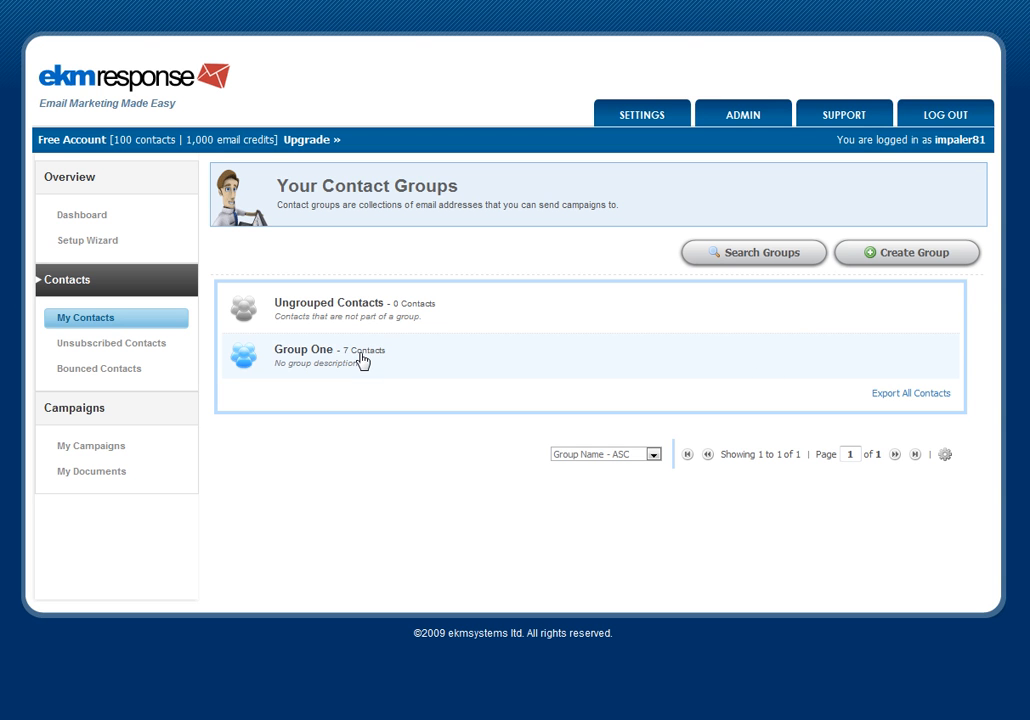
pyautogui.click(361, 360)
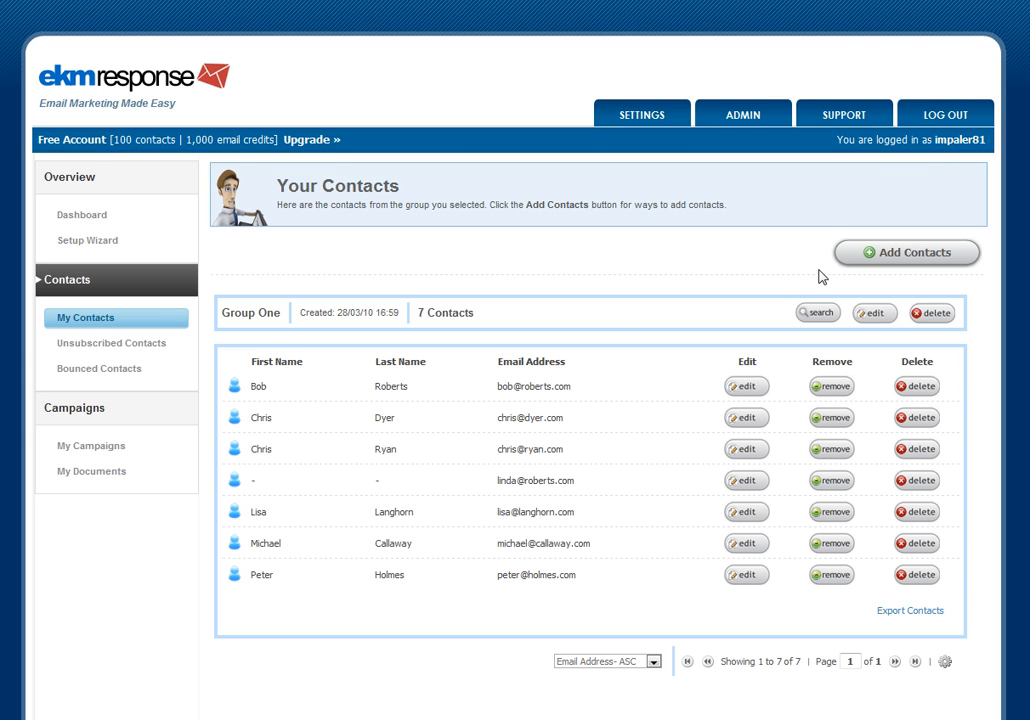
pyautogui.click(914, 255)
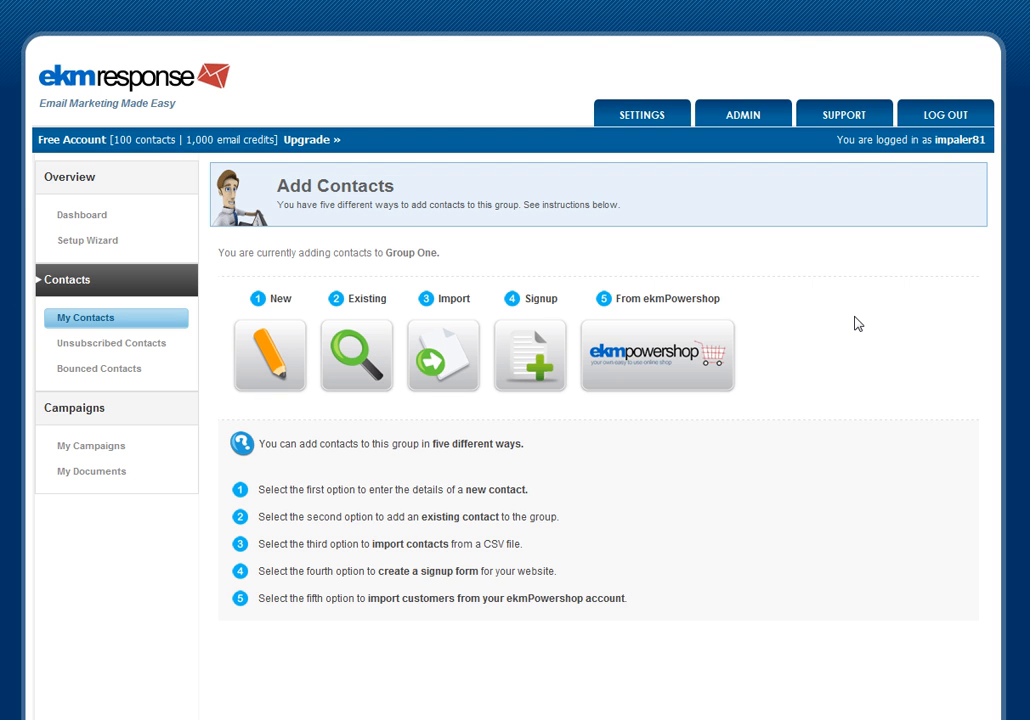
pyautogui.click(713, 338)
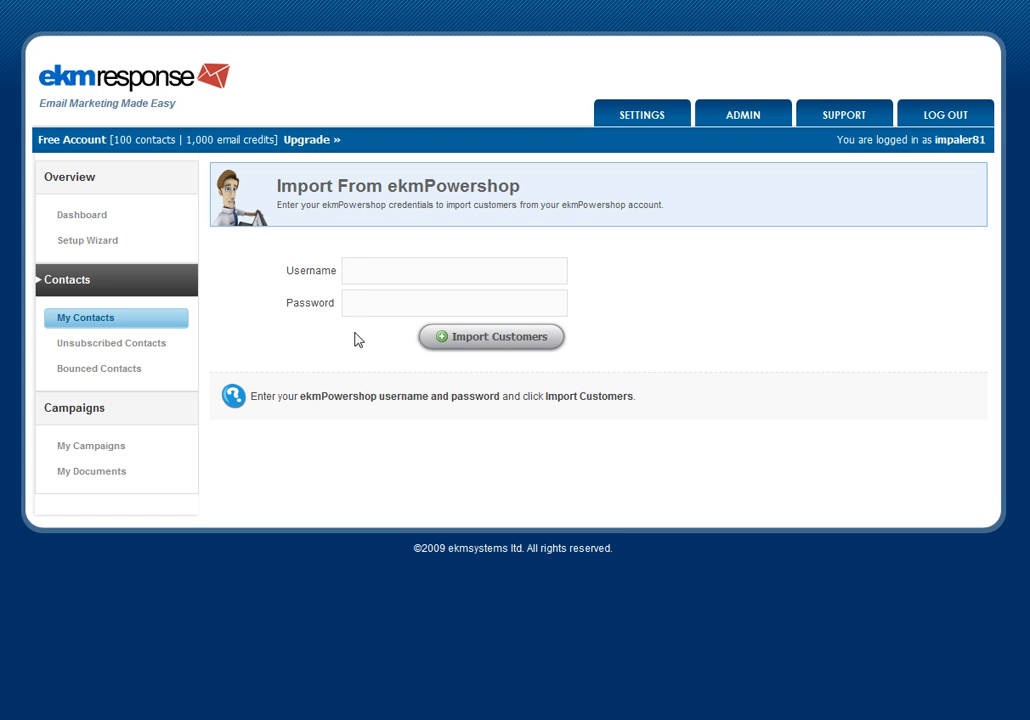
# - Enter the ekmPowershop account username and password and import its customers into the group
pyautogui.click(391, 268)
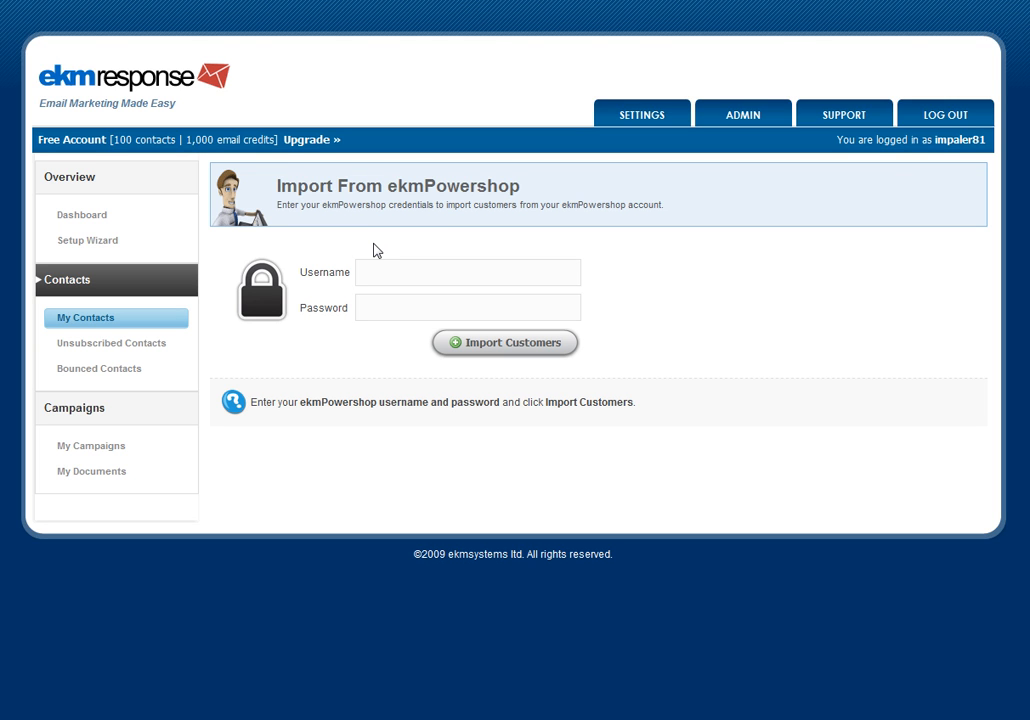
pyautogui.write('demoshop67')
pyautogui.press('Tab')
pyautogui.write('**********')
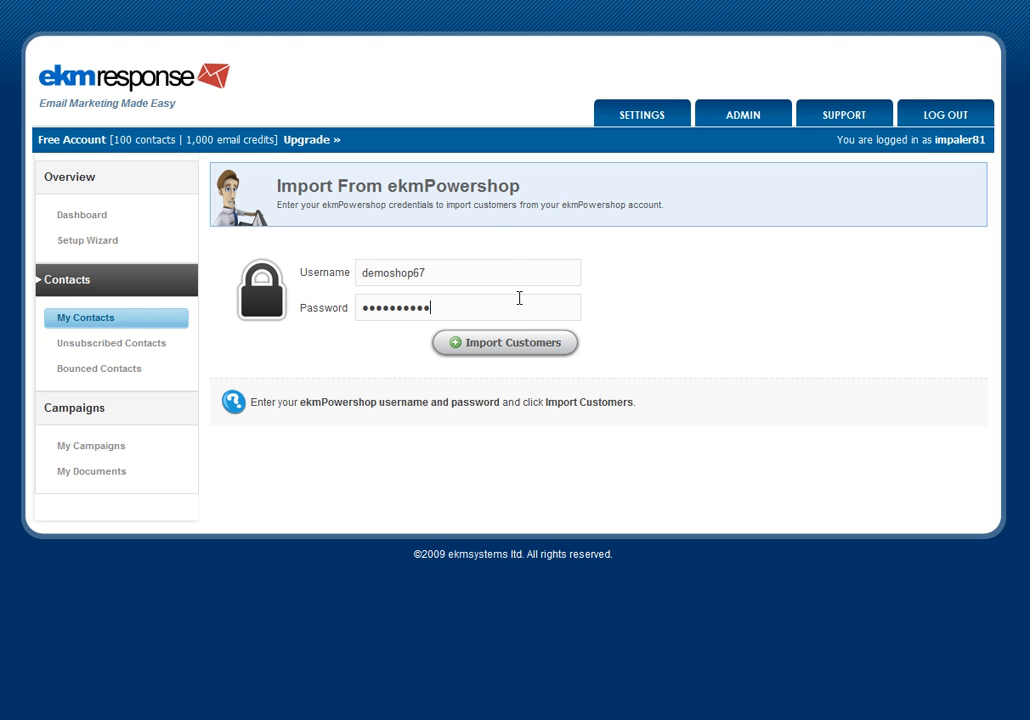
pyautogui.click(528, 345)
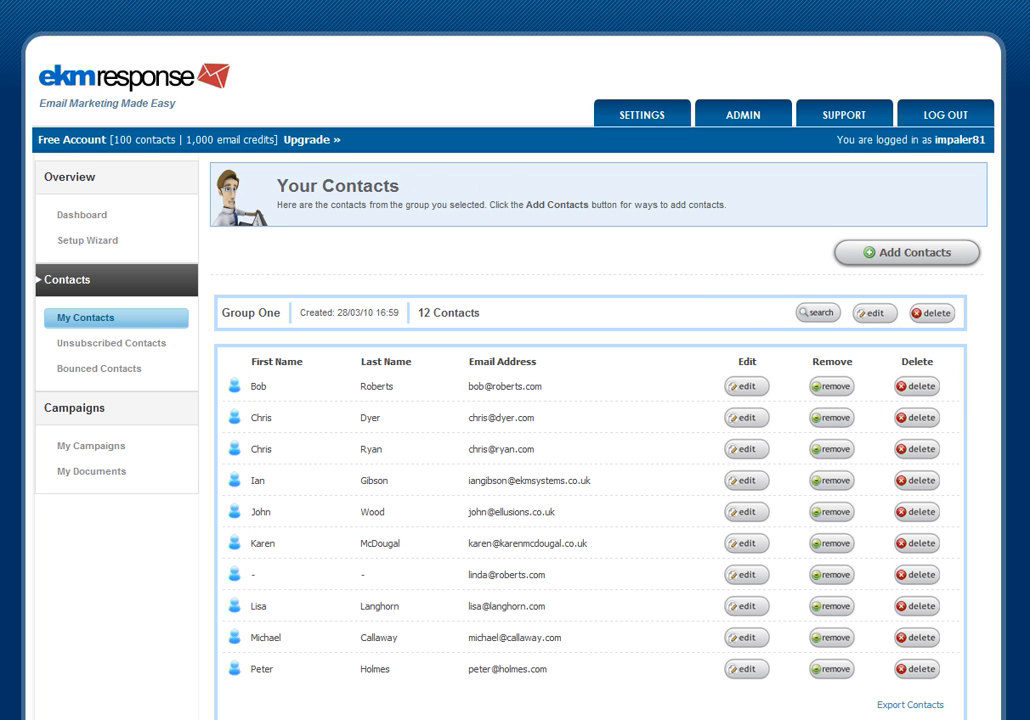
# - Page through the group's contact list to review the imported contacts
pyautogui.scroll(-2, 515, 400)
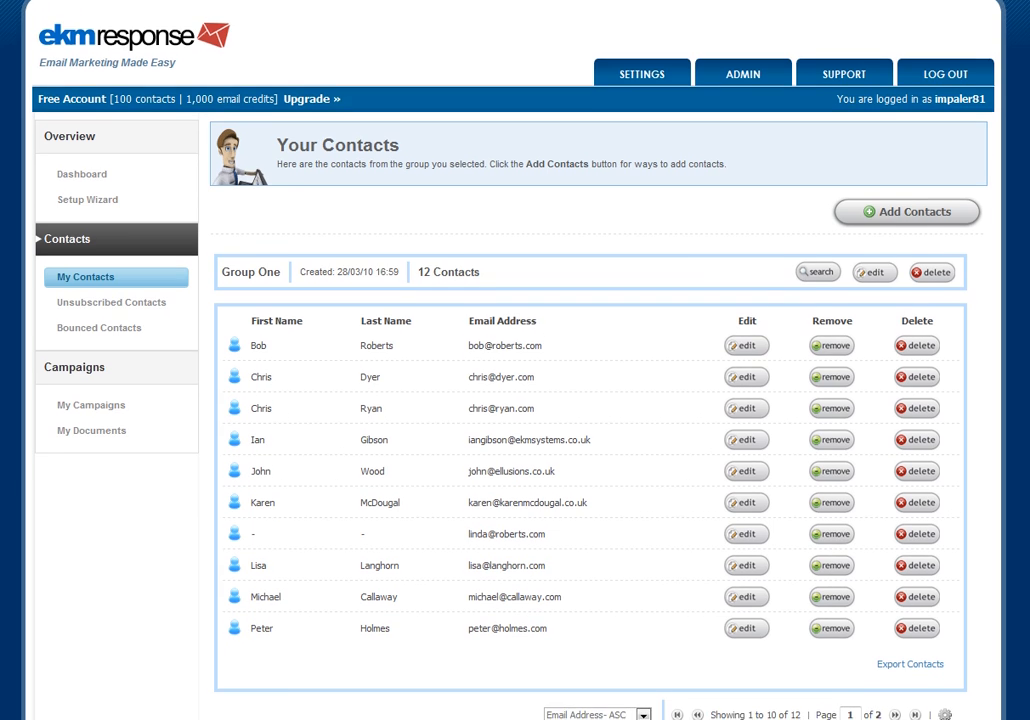
pyautogui.scroll(-1, 440, 426)
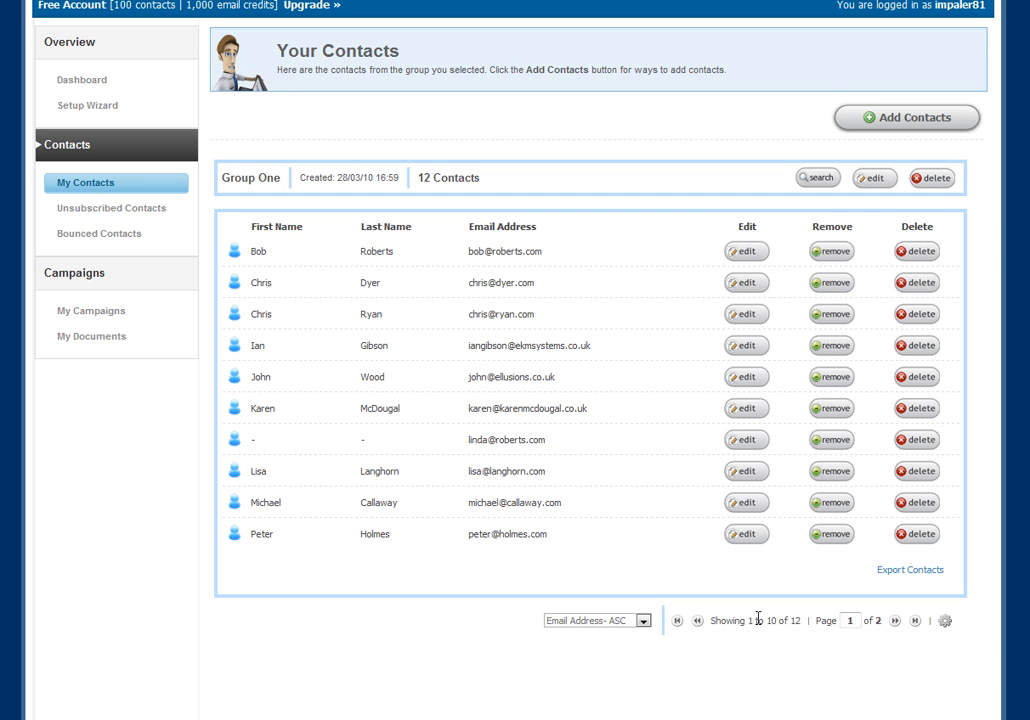
pyautogui.click(895, 621)
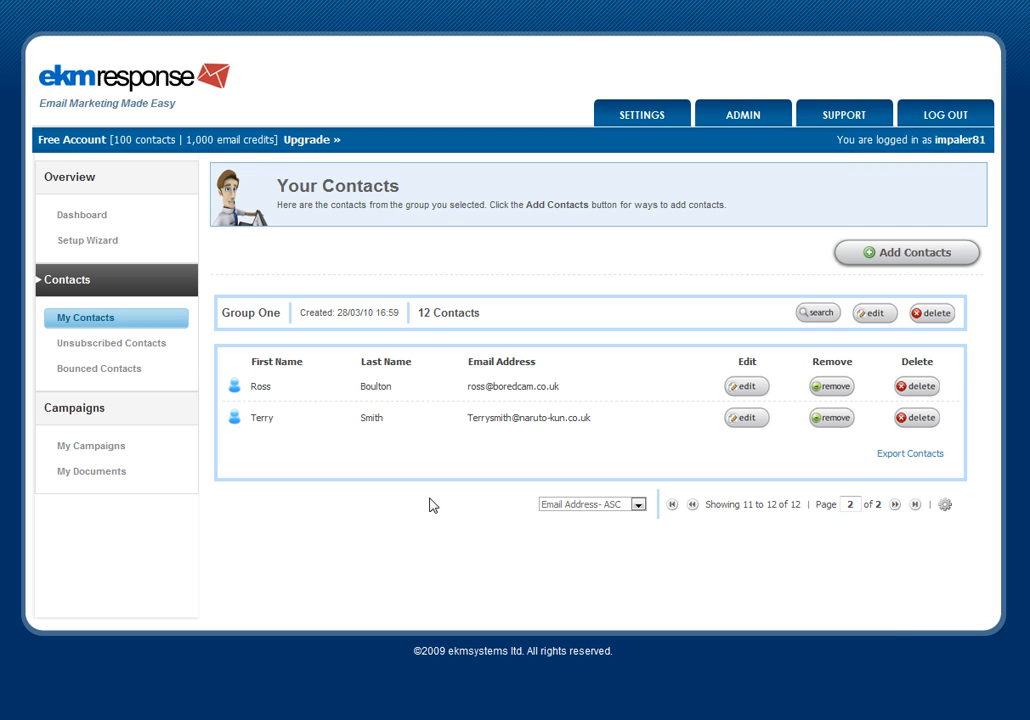
pyautogui.click(673, 505)
pyautogui.scroll(-3, 515, 360)
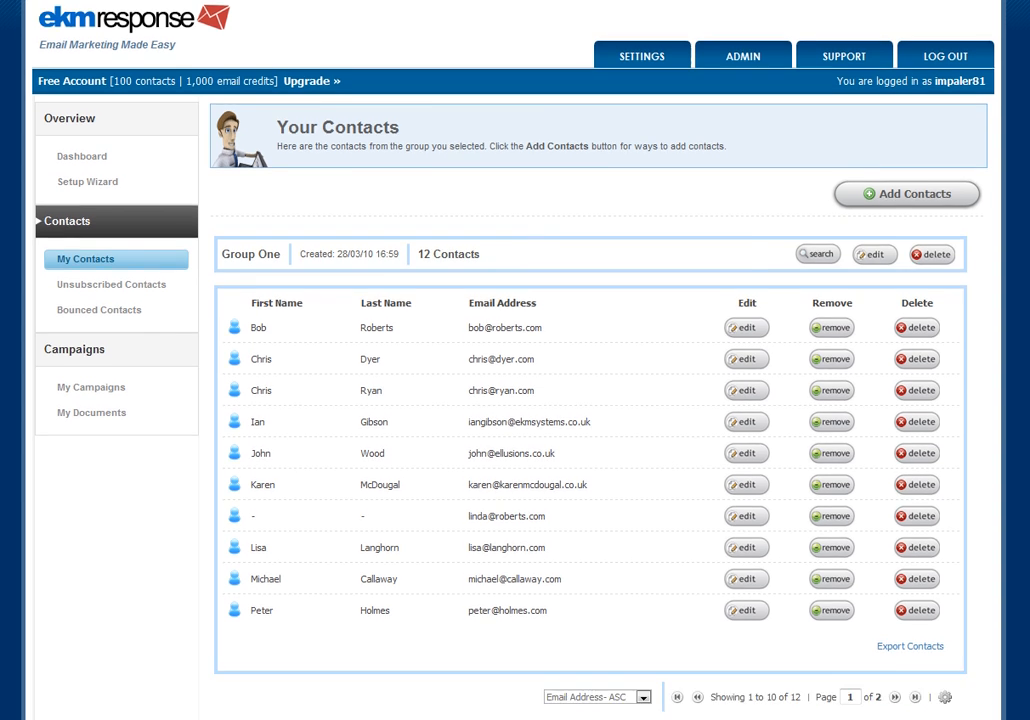
pyautogui.scroll(3, 515, 360)
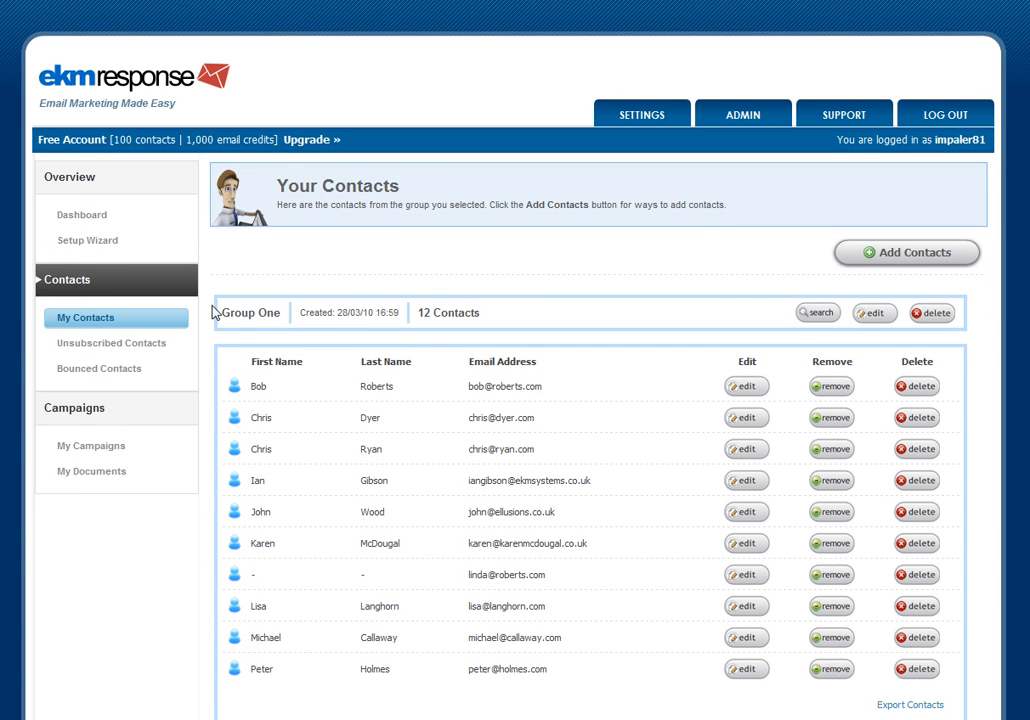
pyautogui.scroll(-3, 553, 343)
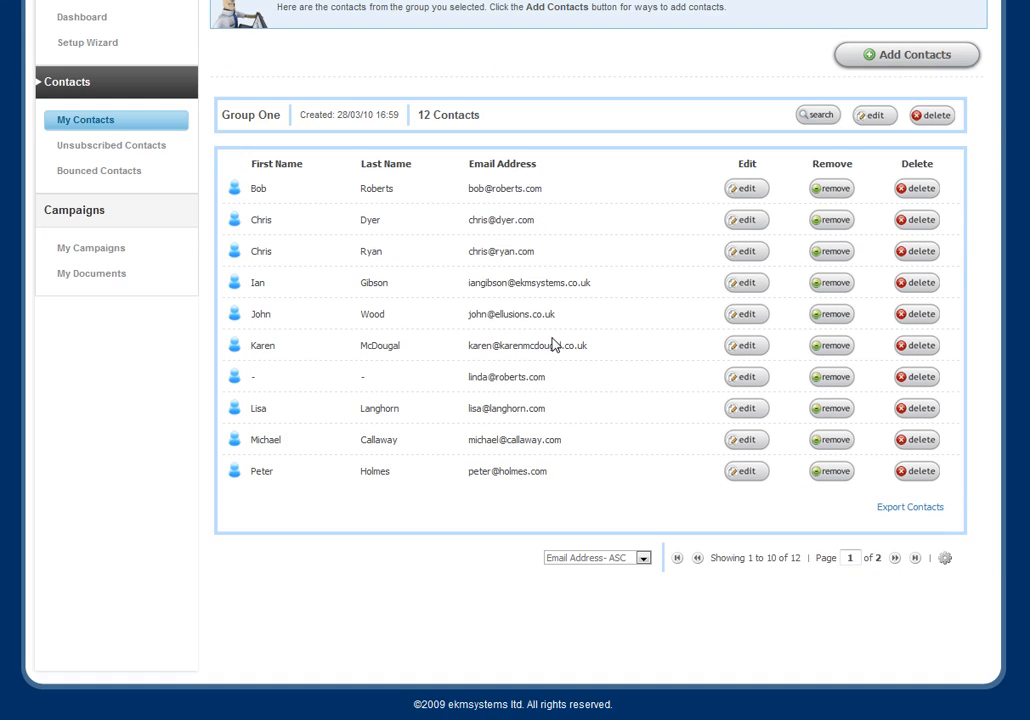
pyautogui.scroll(3, 515, 466)
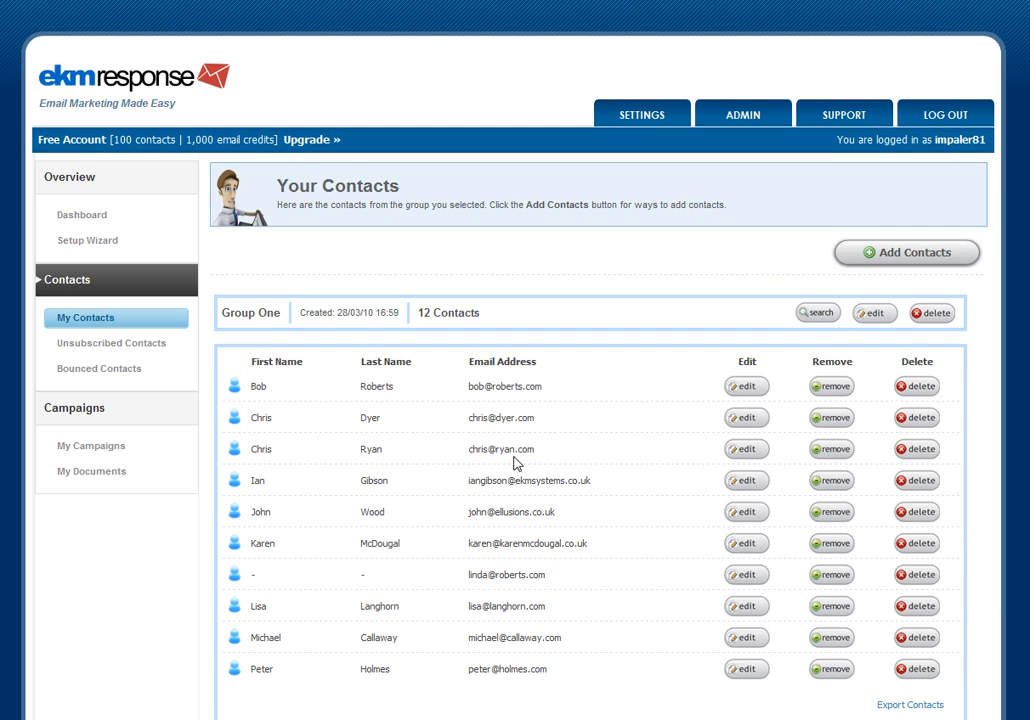